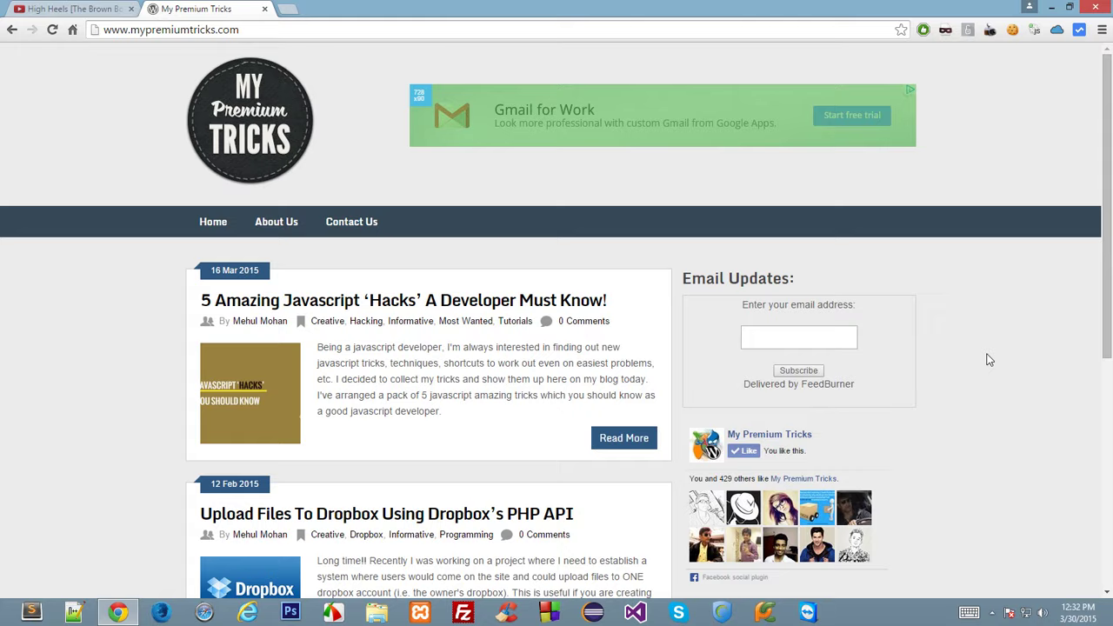
Scroll the mypremiumtricks.com page and inspect the logo image's context menu
scroll(848, 403, "down", 3)
scroll(336, 454, "down", 3)
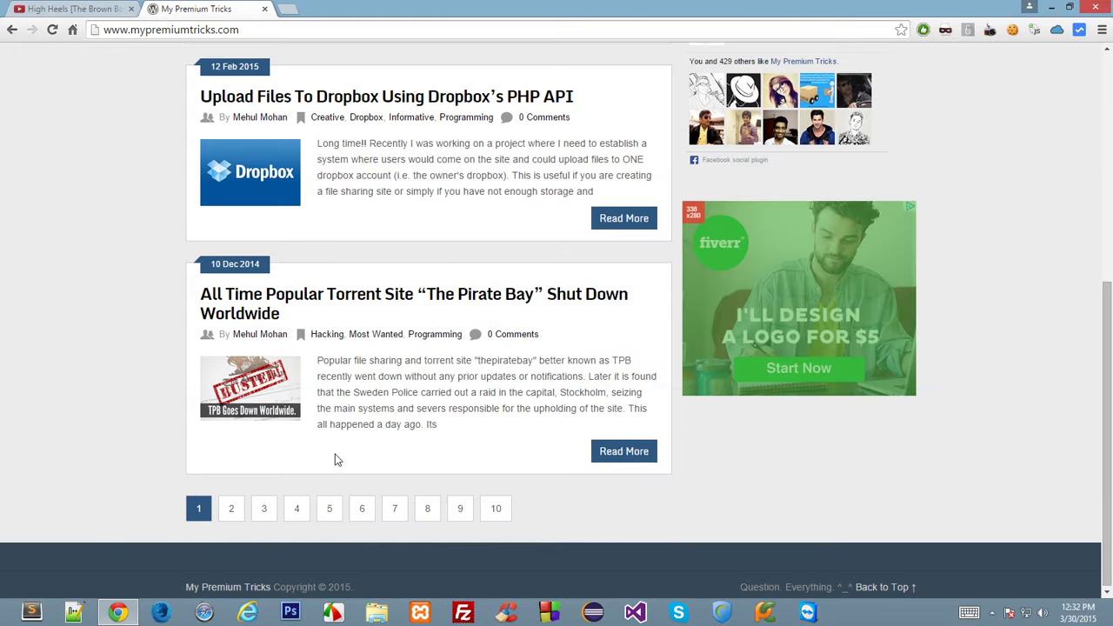
scroll(367, 462, "up", 2)
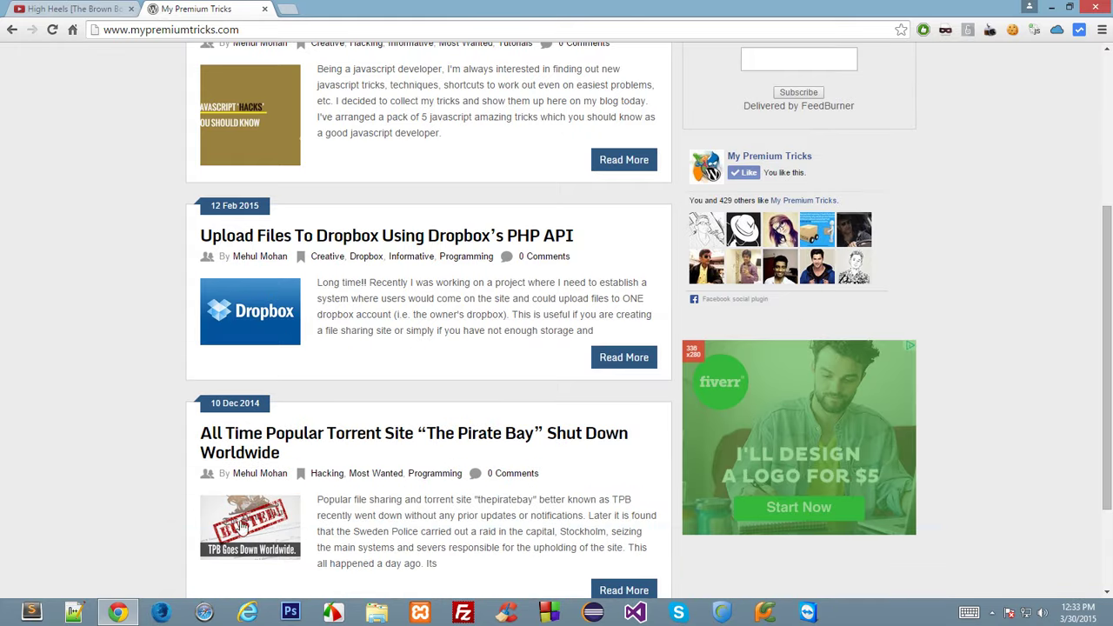
scroll(283, 383, "up", 3)
scroll(487, 373, "down", 2)
scroll(484, 375, "down", 3)
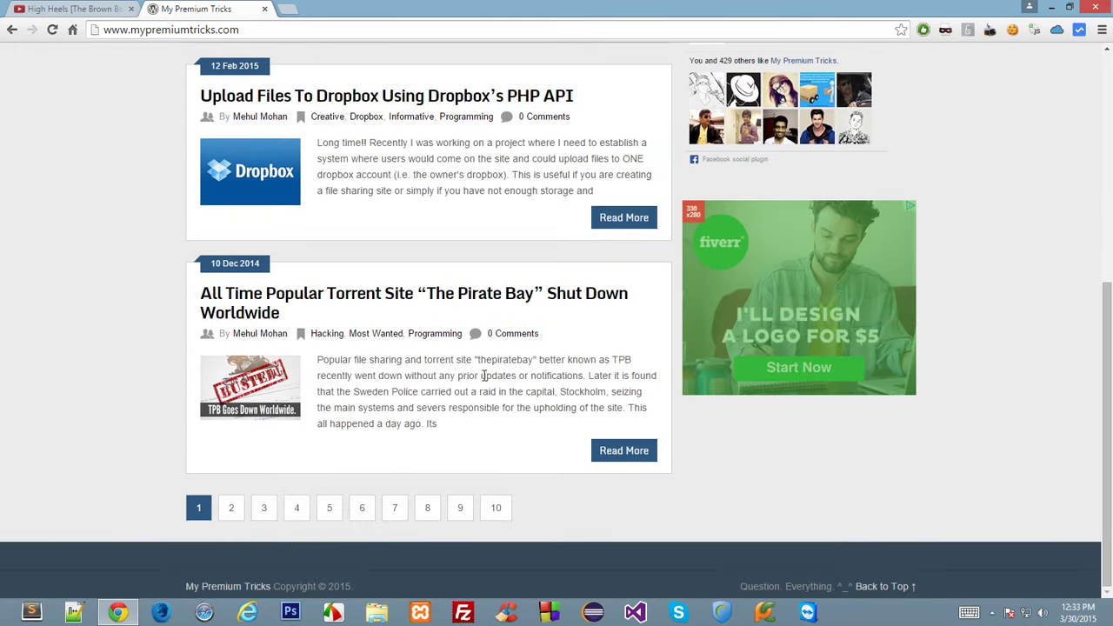
scroll(445, 375, "up", 5)
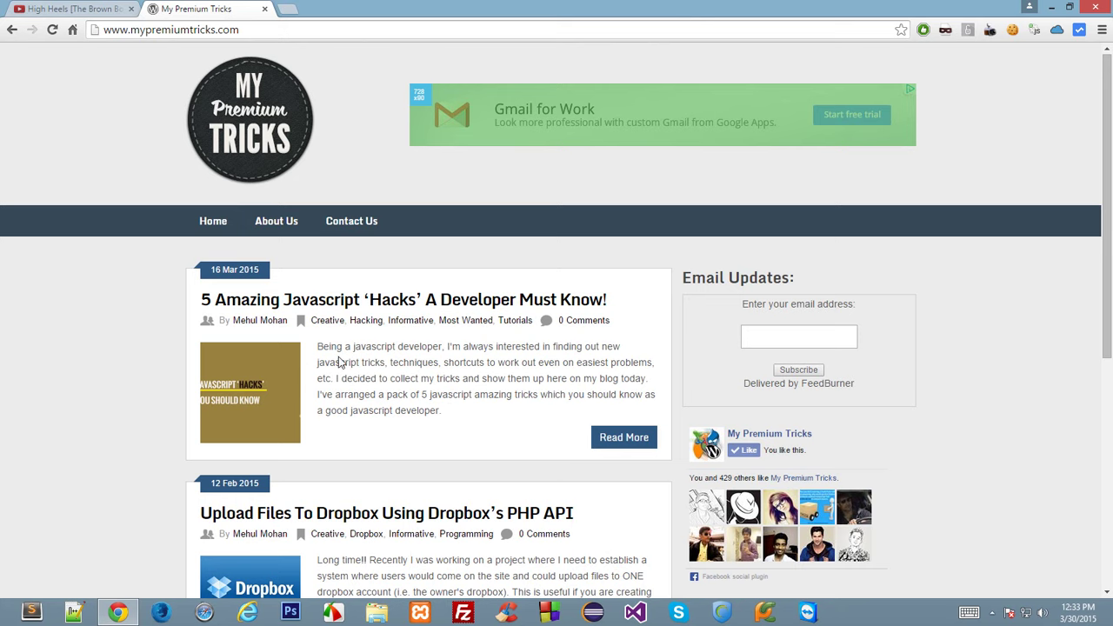
right_click(271, 377)
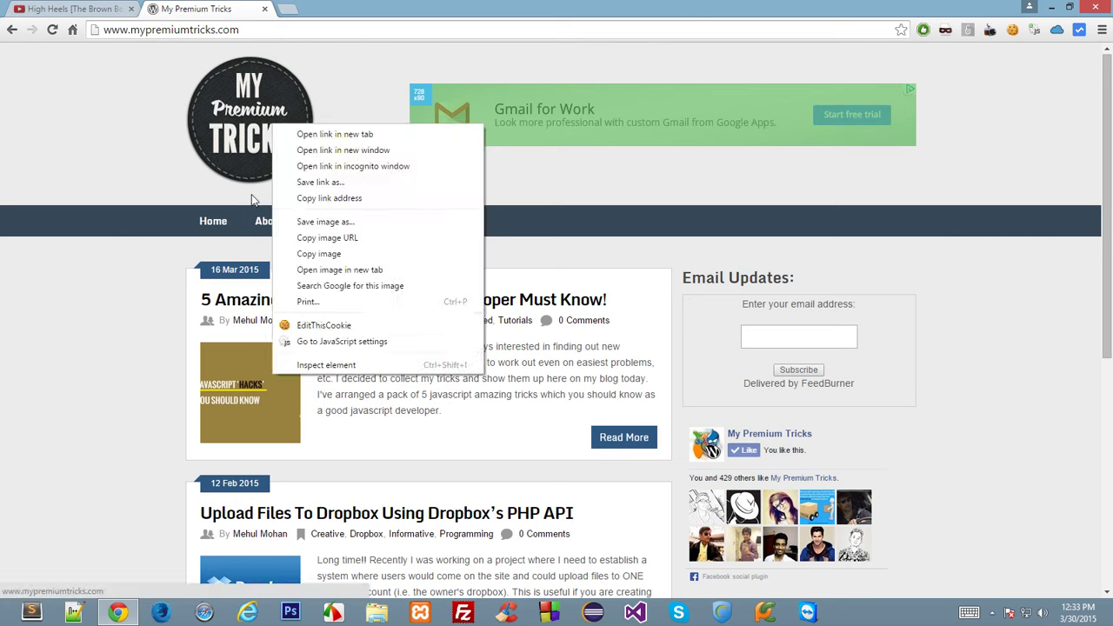
left_click(20, 357)
right_click(286, 418)
left_click(74, 411)
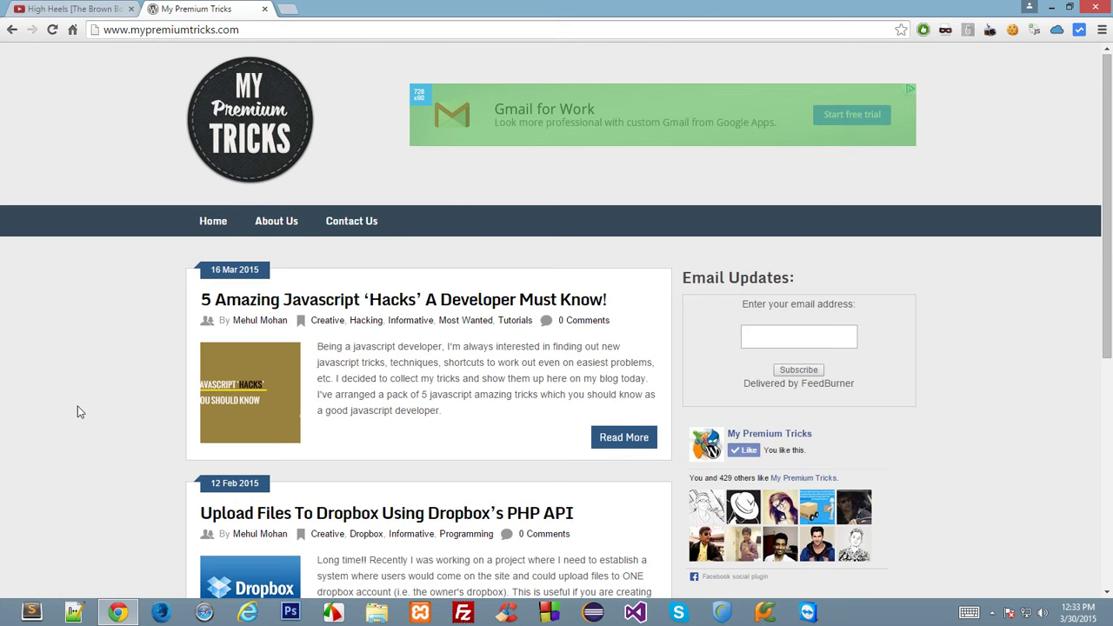
Open IDM from the system tray and view its About version information
left_click(992, 612)
left_click(965, 520)
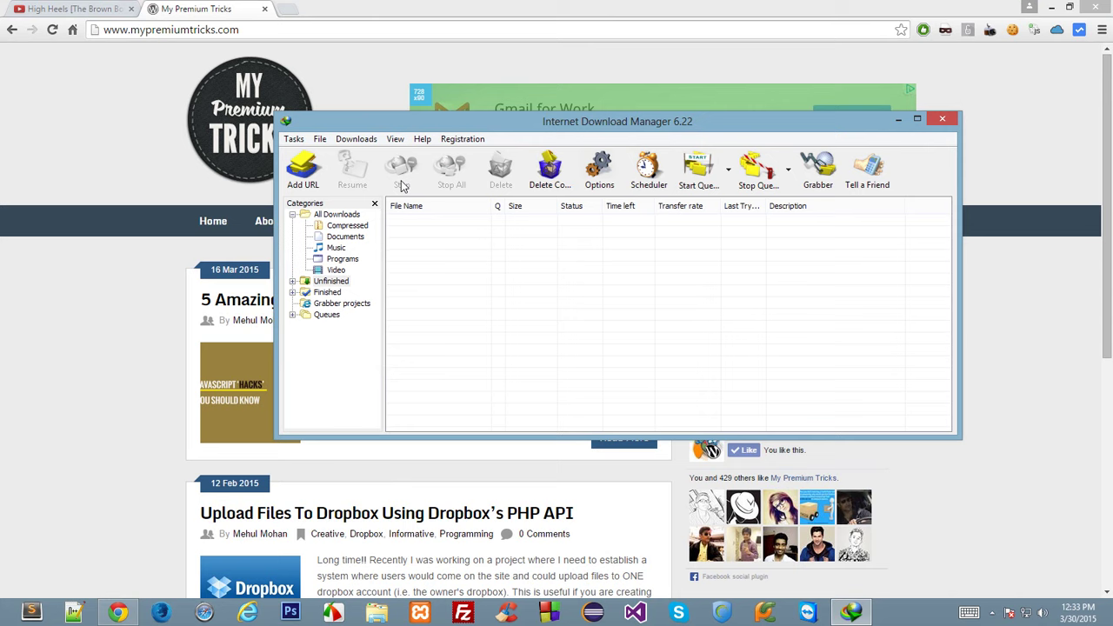
left_click(422, 141)
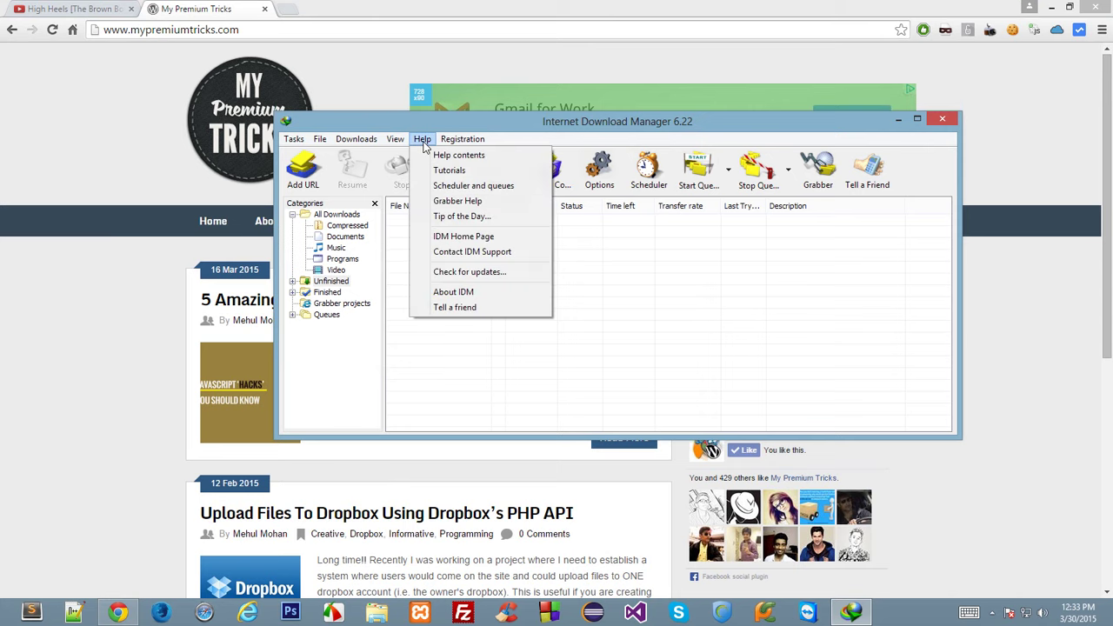
left_click(405, 288)
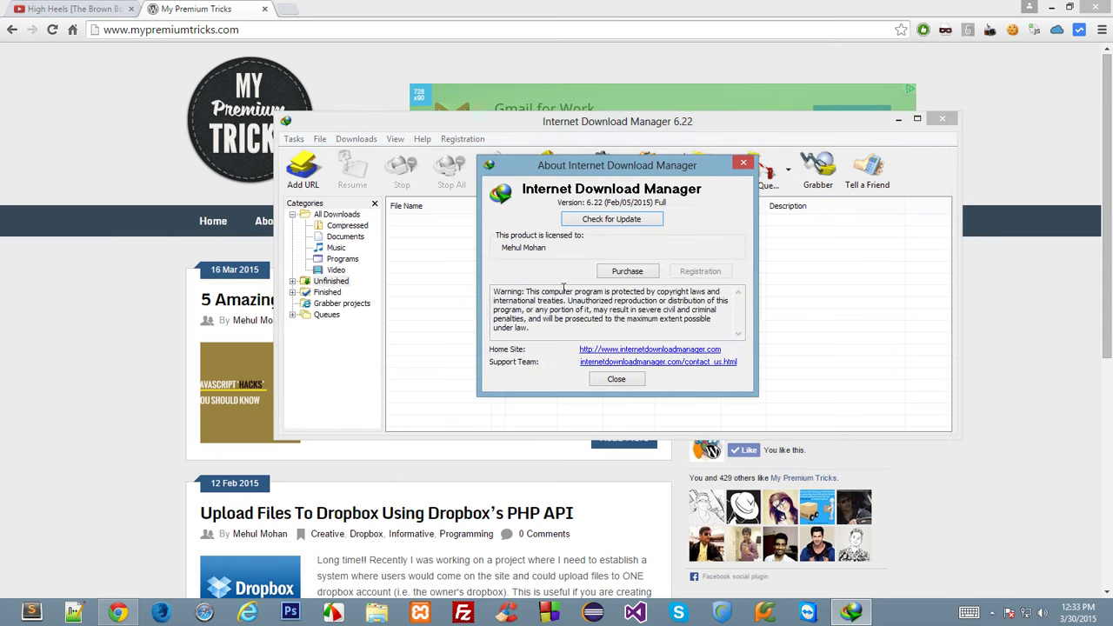
left_click(623, 377)
left_click(419, 144)
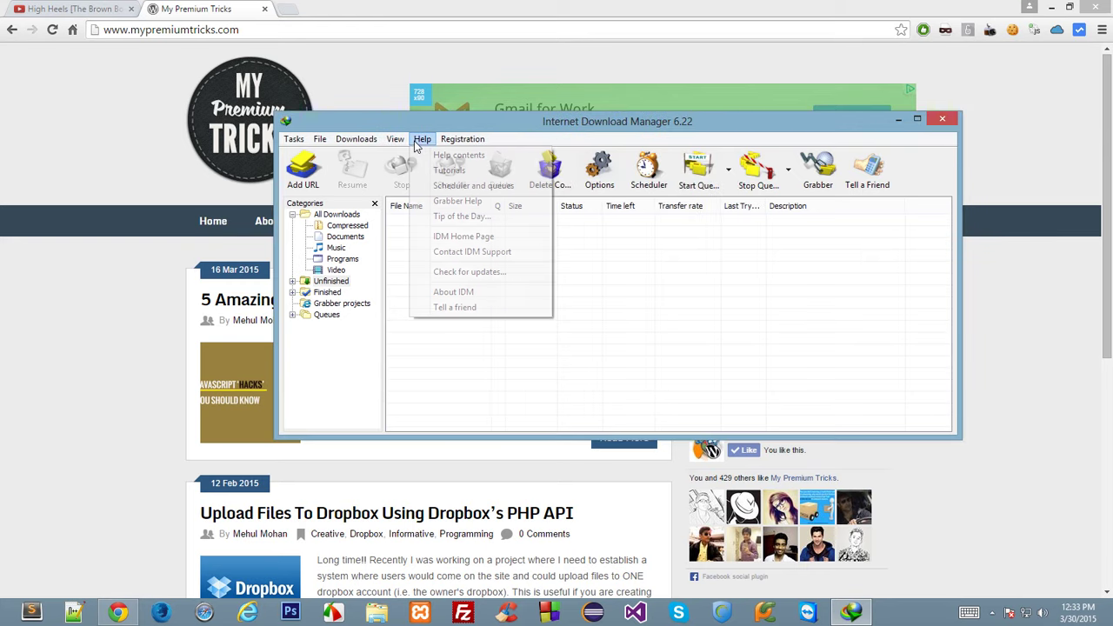
left_click(420, 140)
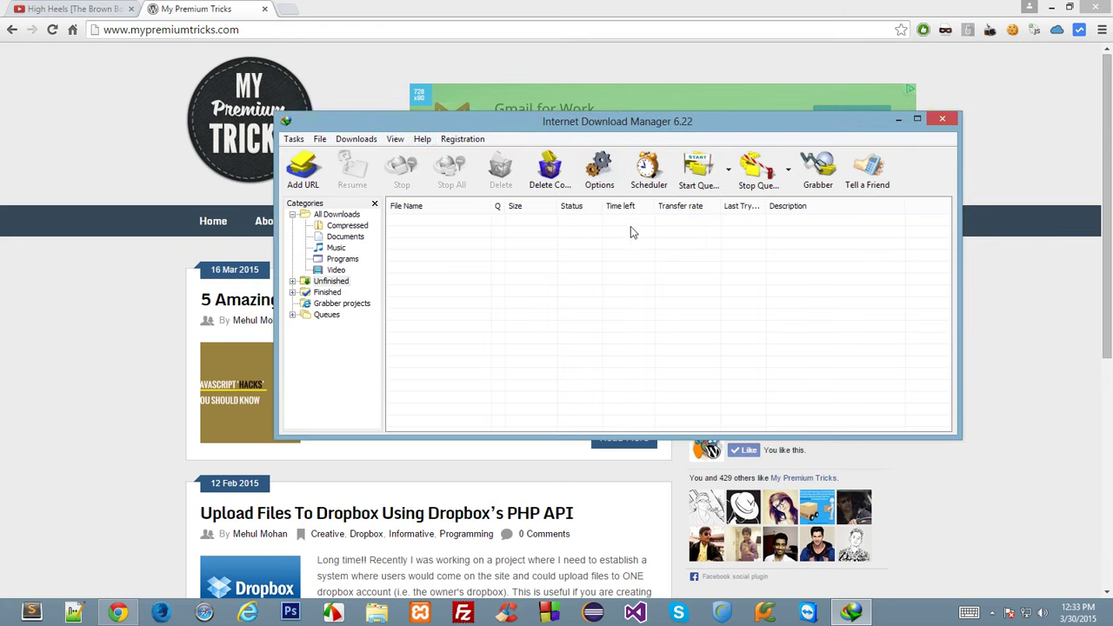
Start a Site Grabber project named mypremiumtricks with the site's address pasted as start page
left_click(819, 174)
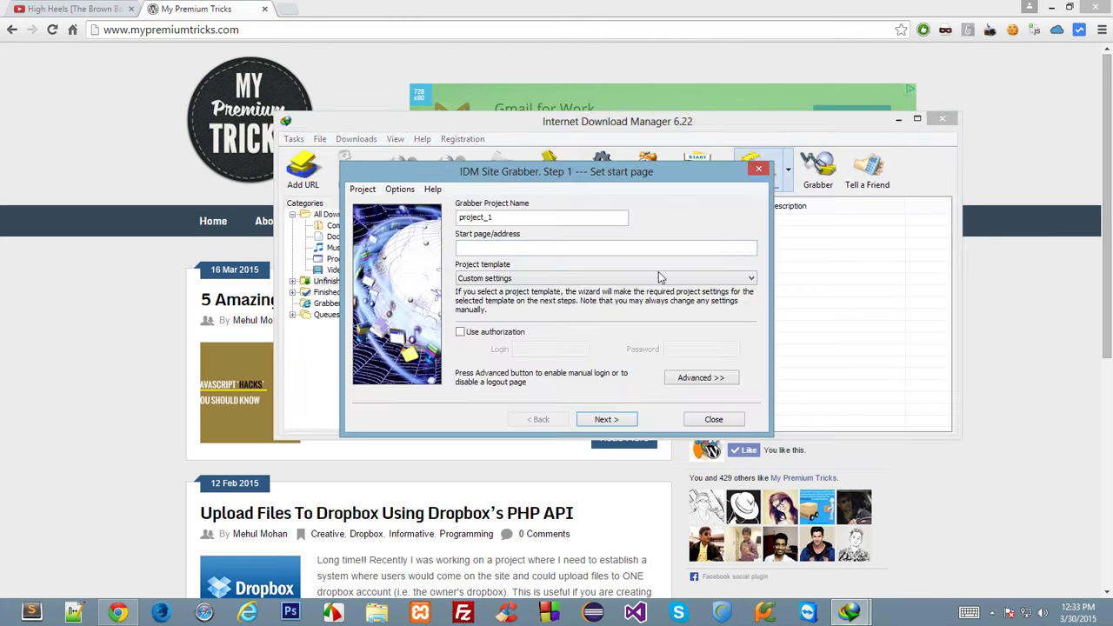
left_click_drag(565, 171, 612, 145)
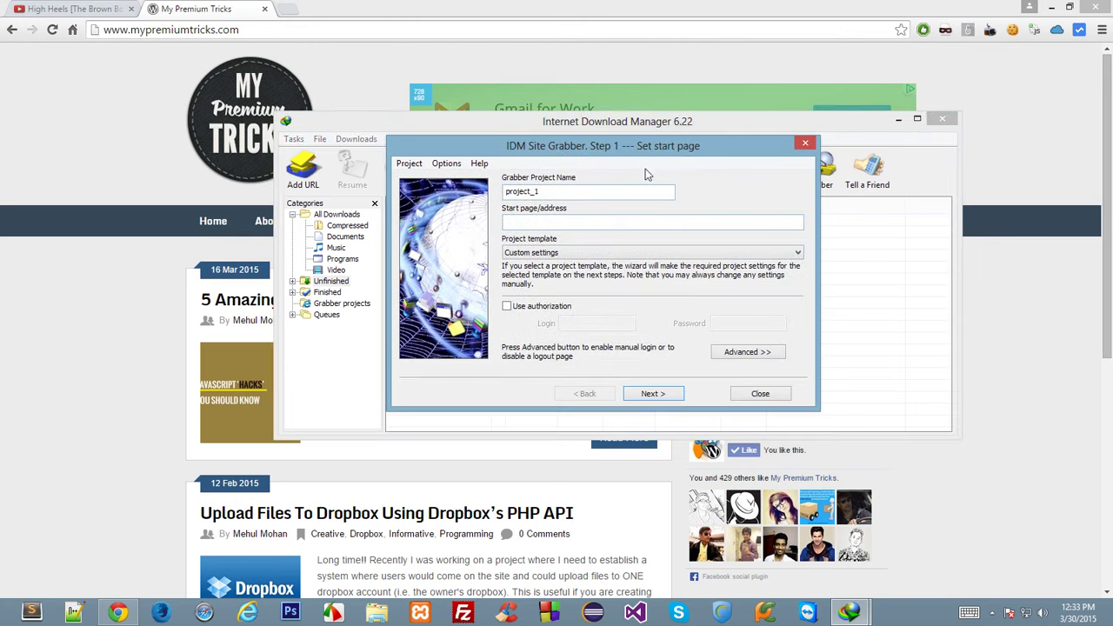
double_click(527, 191)
type("mypremiumtri")
type("cks")
key("Tab")
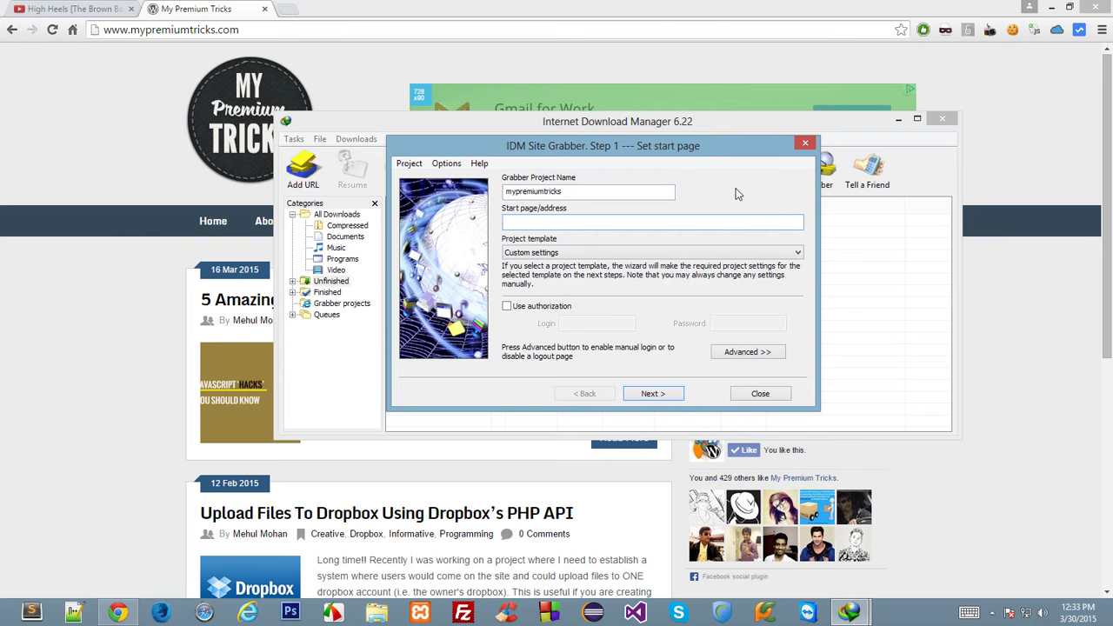
left_click(240, 28)
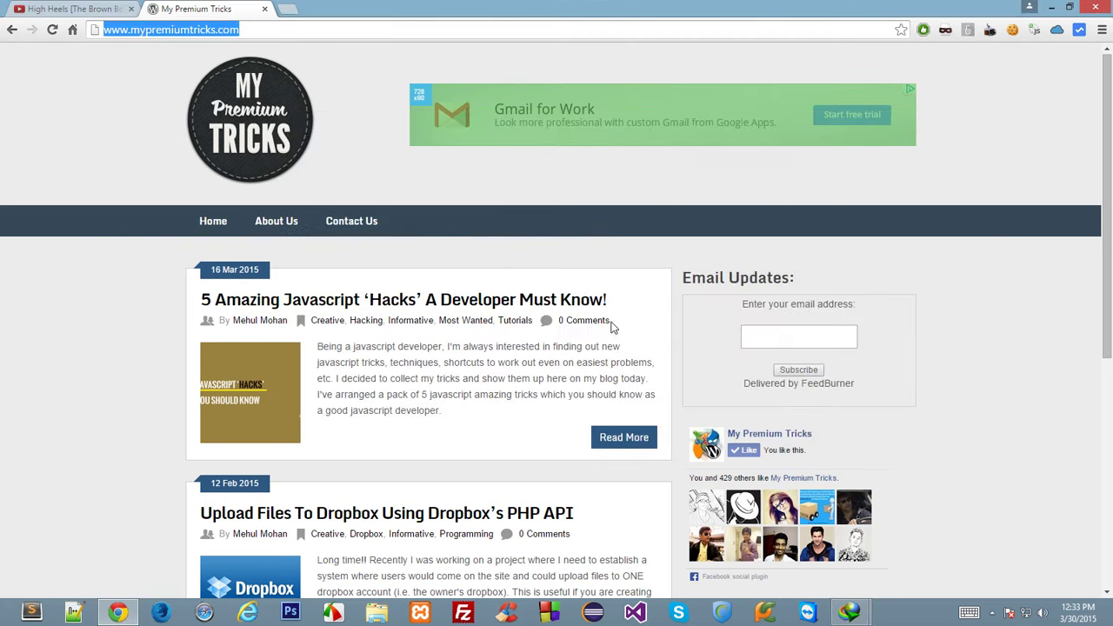
left_click(848, 614)
left_click(939, 535)
type("http://www.mypremiumtricks.com/")
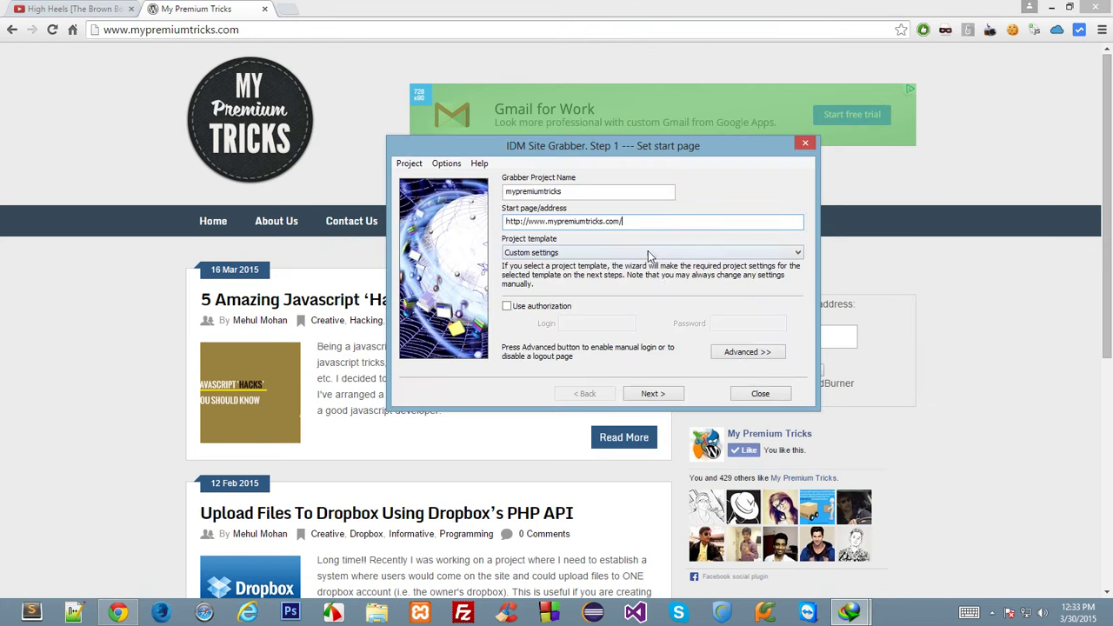
Choose the 'All Pictures of the web site' template, leaving login authorization off
left_click(648, 250)
left_click(520, 241)
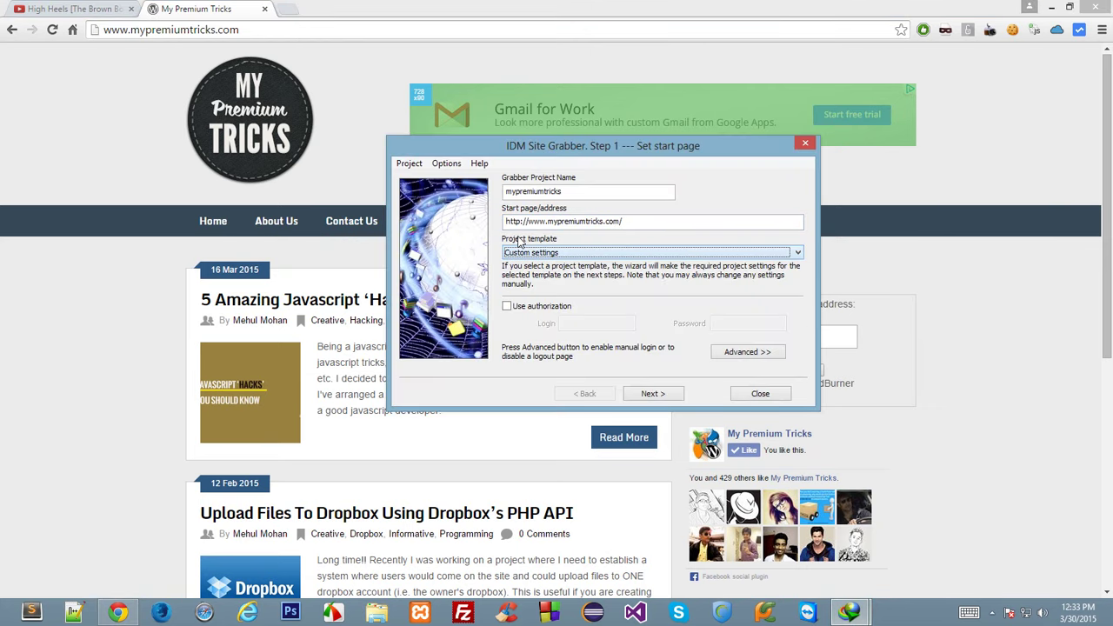
left_click(574, 250)
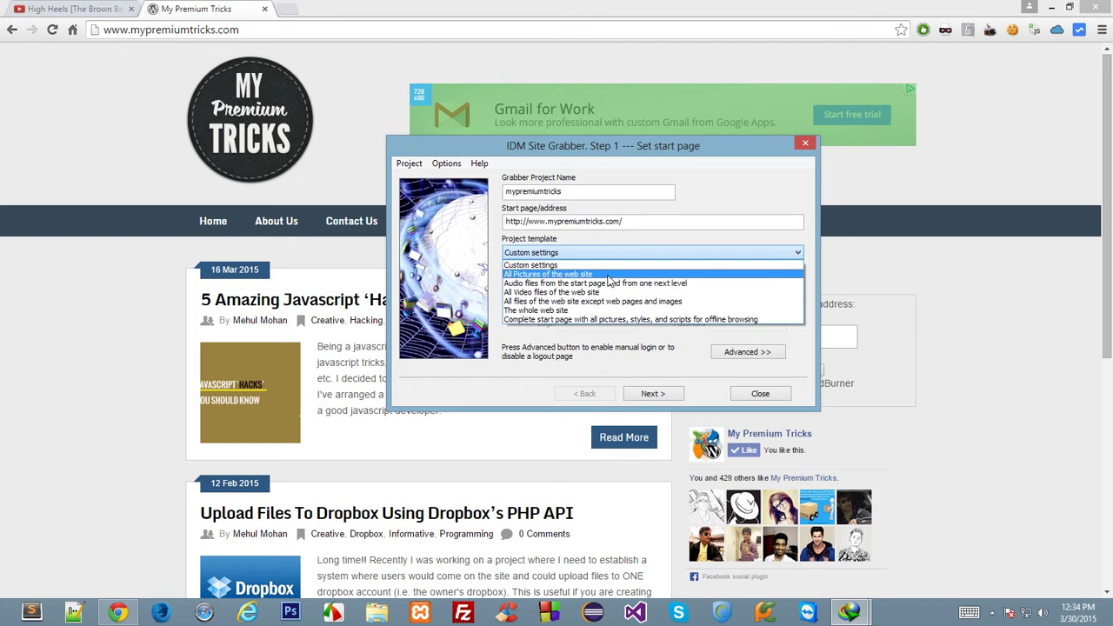
left_click(609, 275)
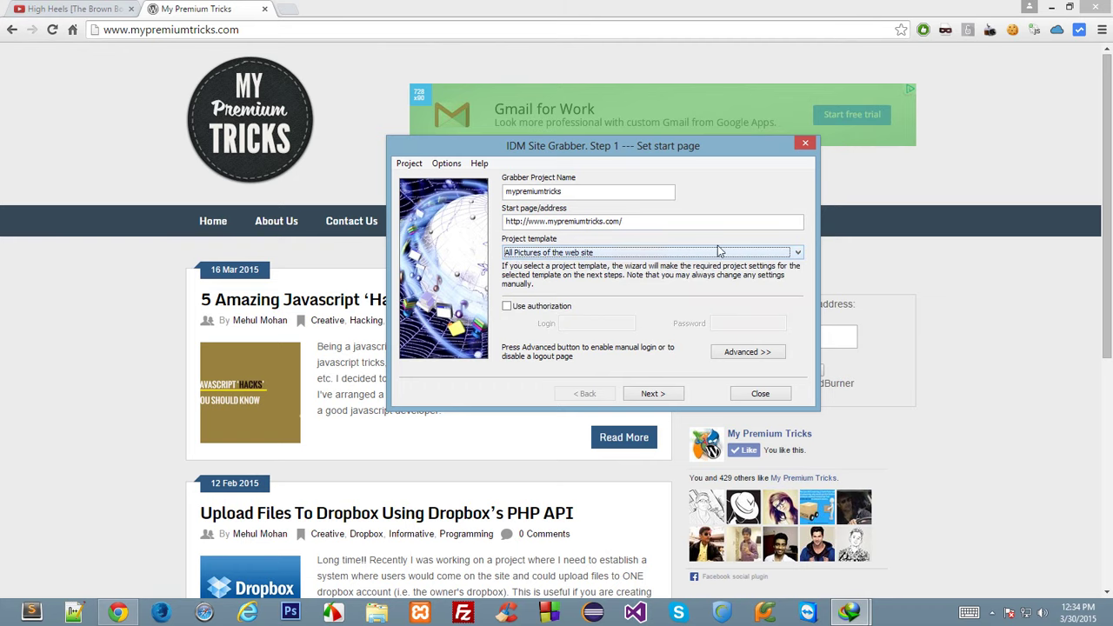
left_click(541, 306)
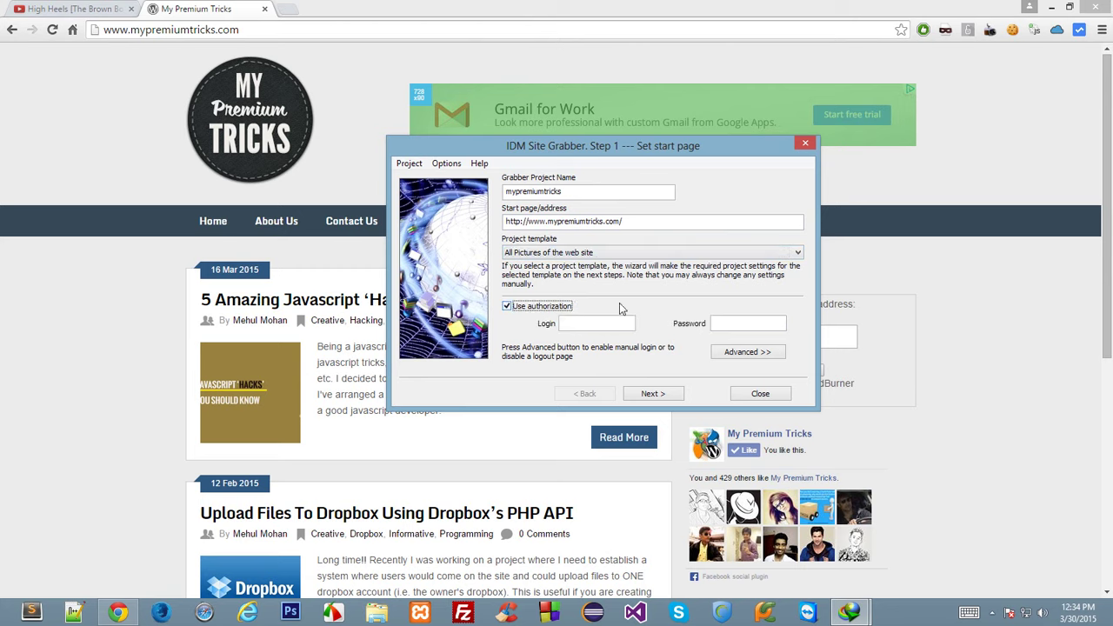
left_click(564, 306)
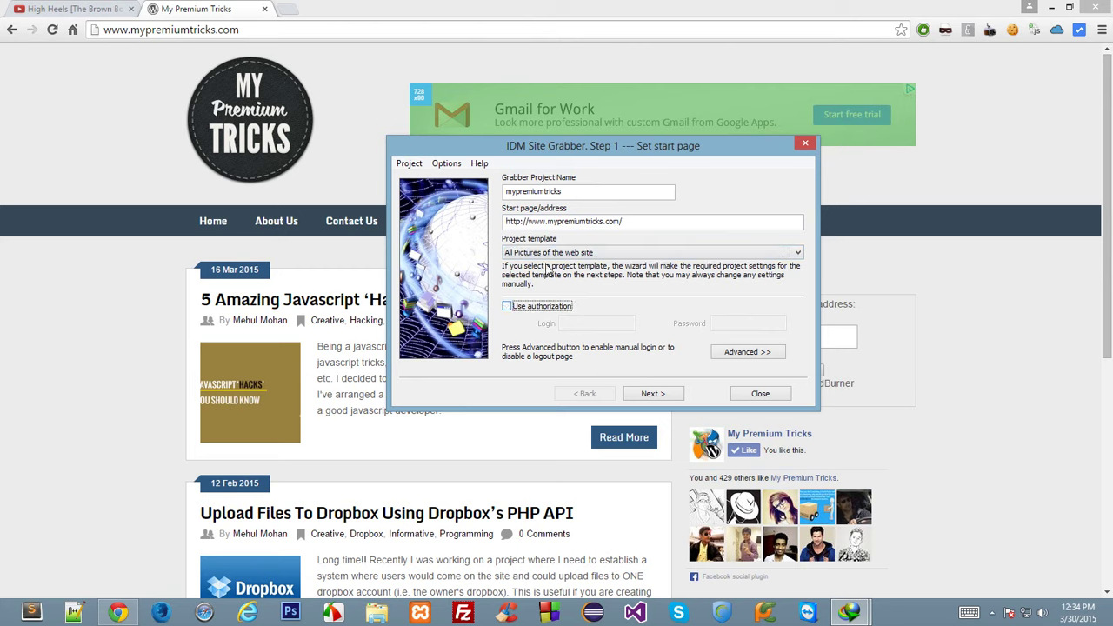
left_click(657, 400)
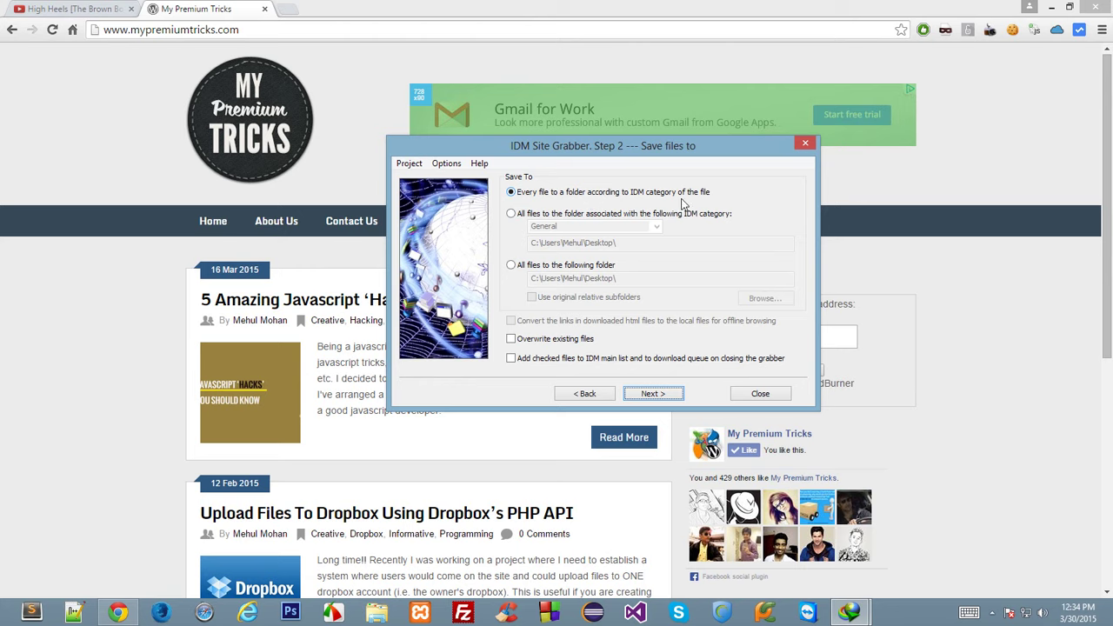
Select 'All files to the following folder' and browse the folder tree for a Desktop location
left_click(512, 216)
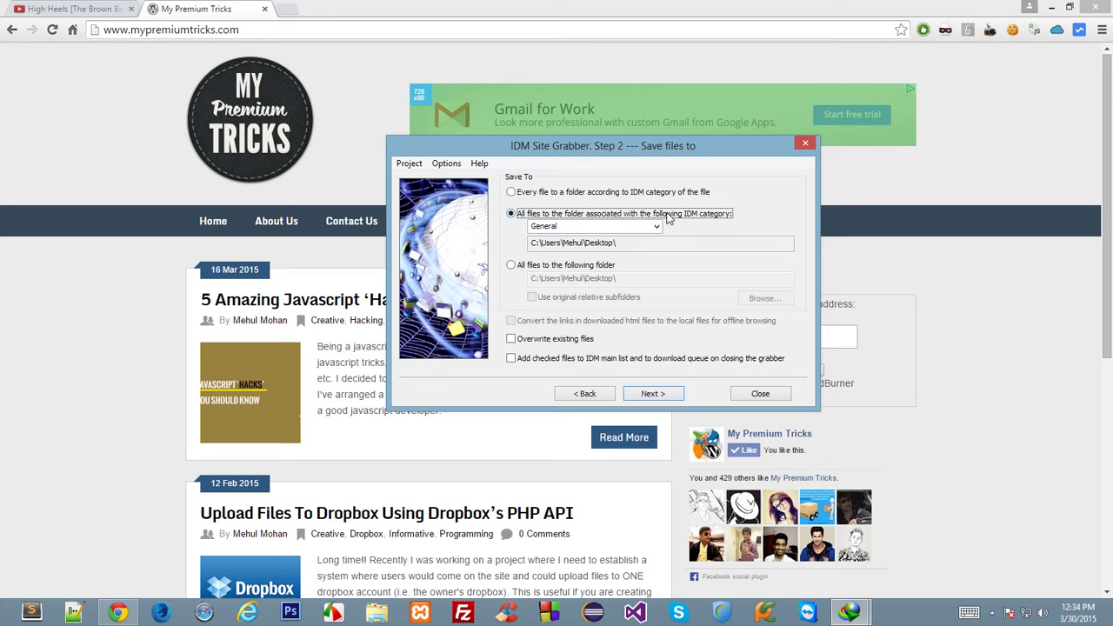
left_click(573, 266)
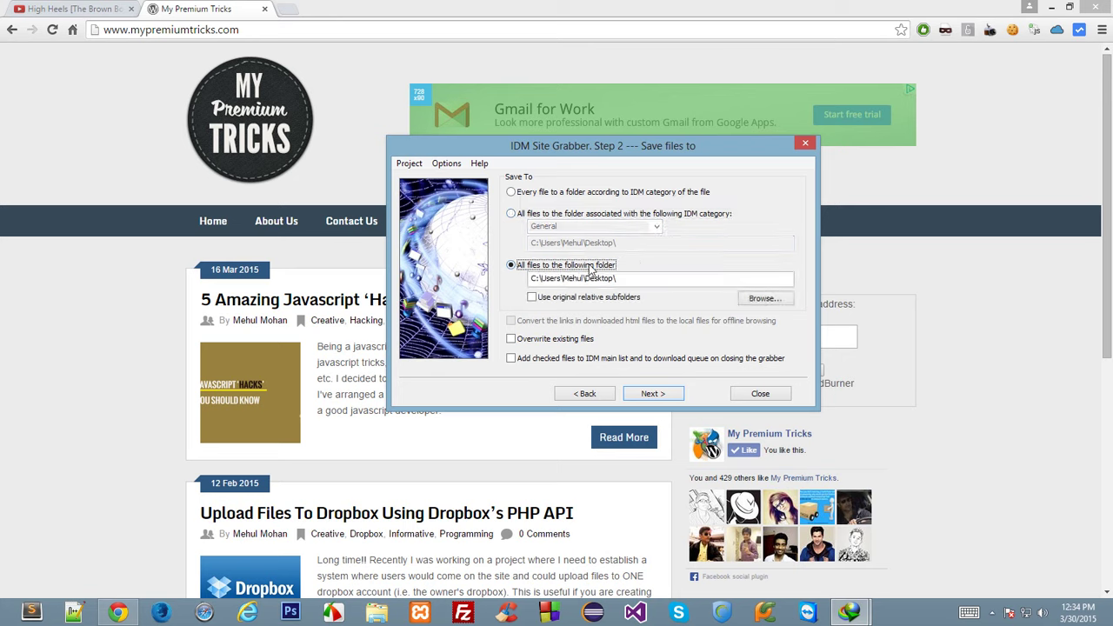
left_click(770, 297)
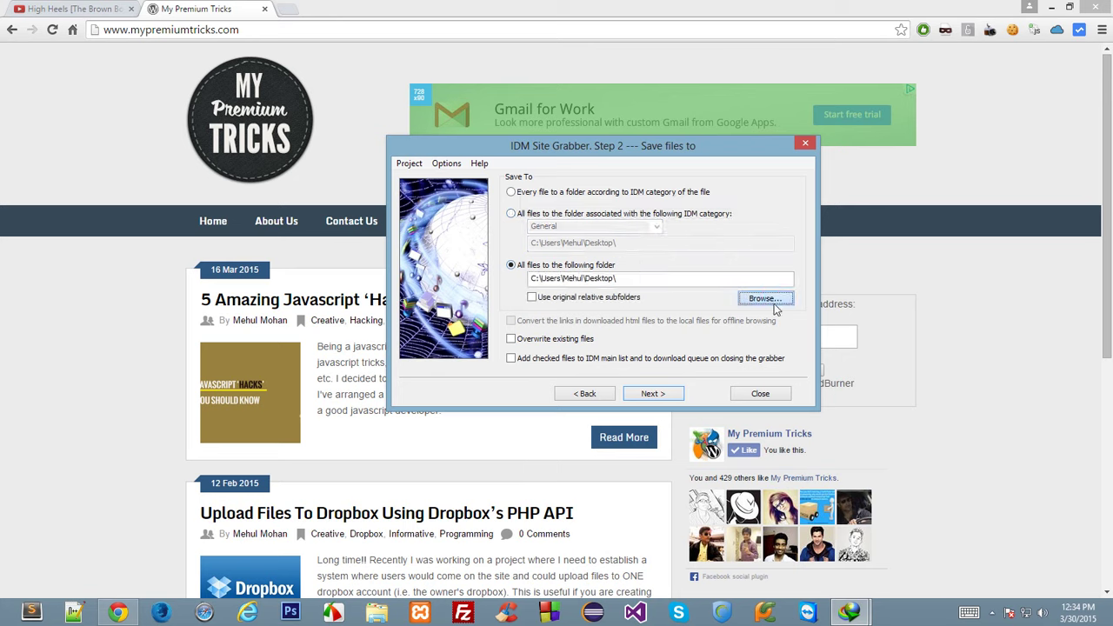
left_click(562, 214)
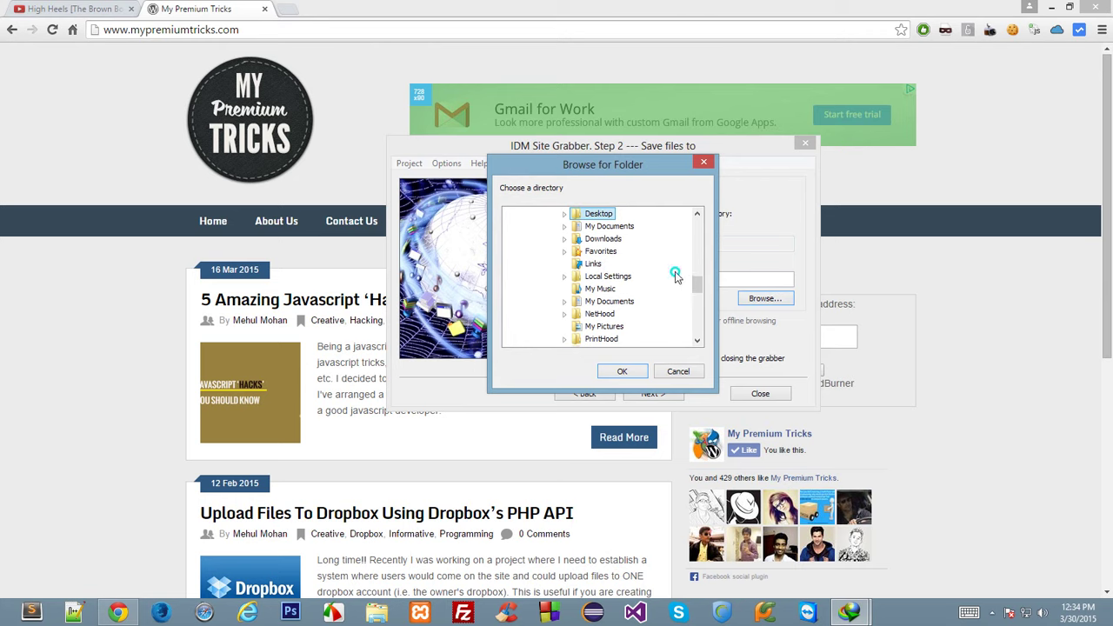
scroll(670, 261, "up", 5)
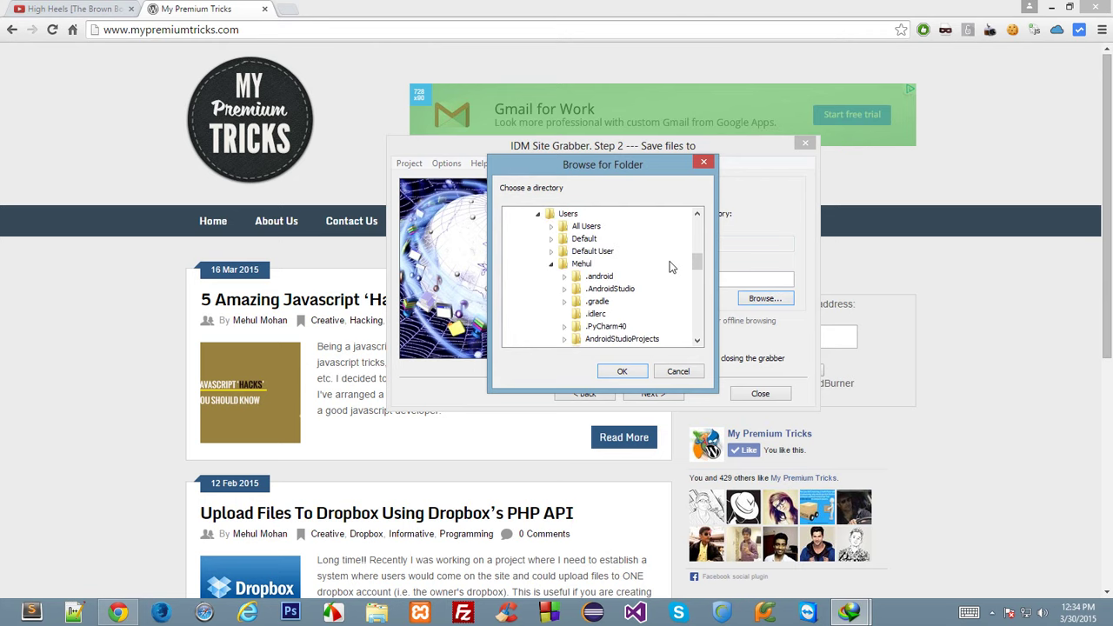
left_click(551, 264)
scroll(530, 278, "up", 10)
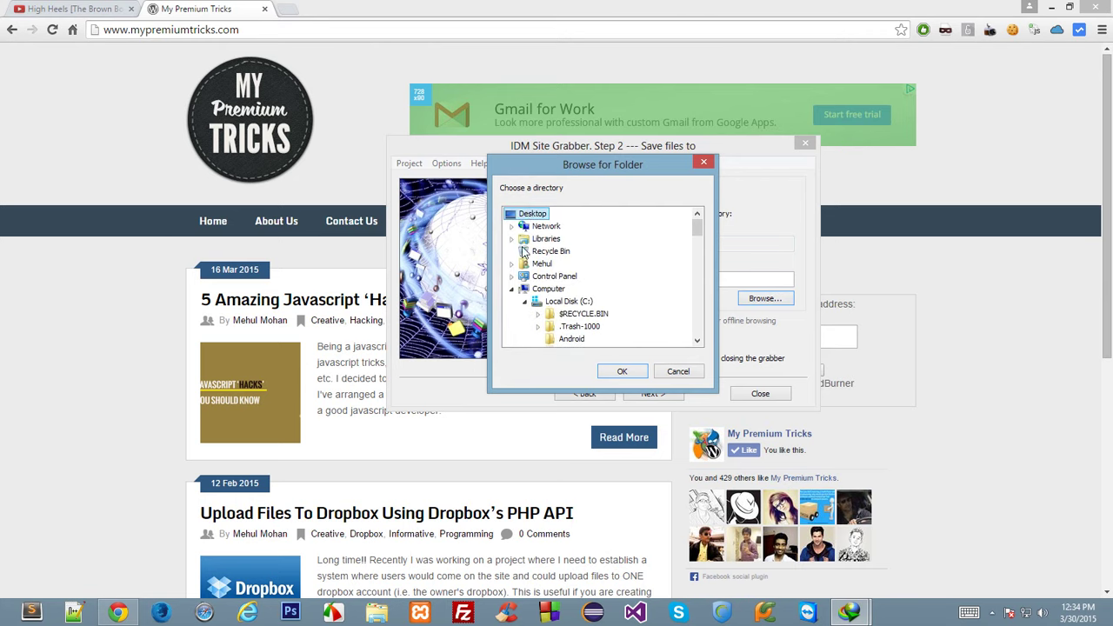
Cancel the folder picker, then create and open an empty Desktop folder 'mypremiumtricks'
left_click(678, 371)
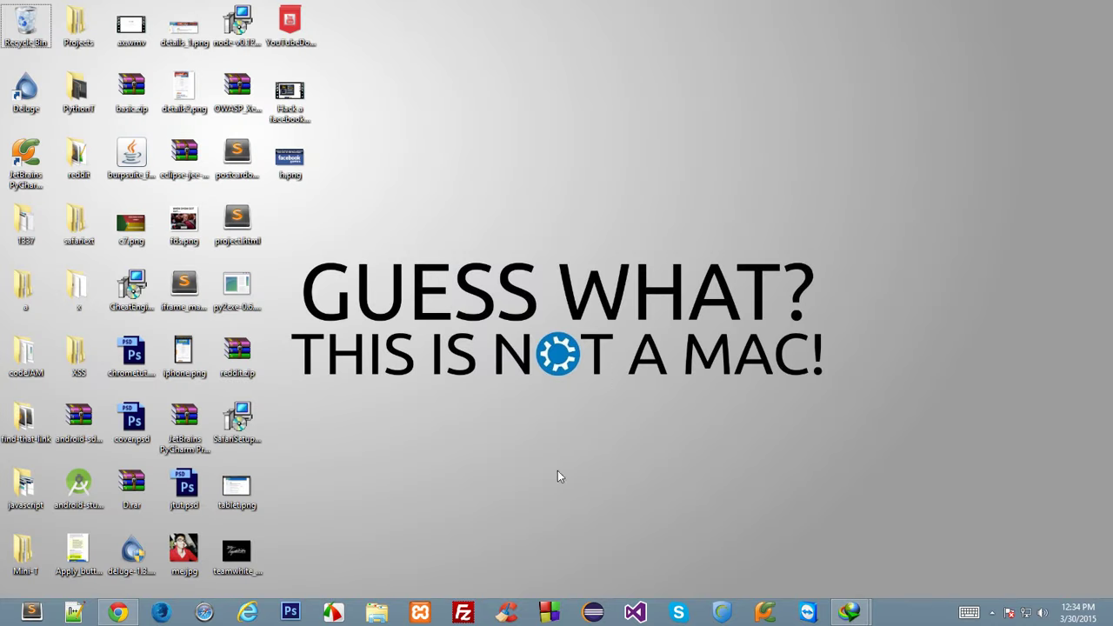
right_click(561, 478)
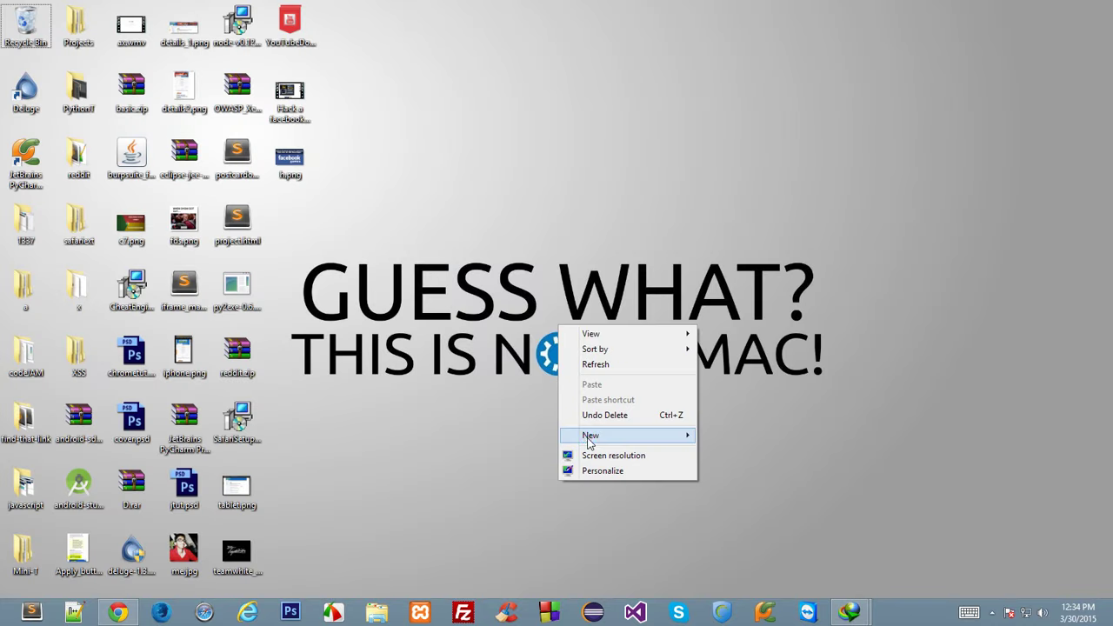
left_click(750, 440)
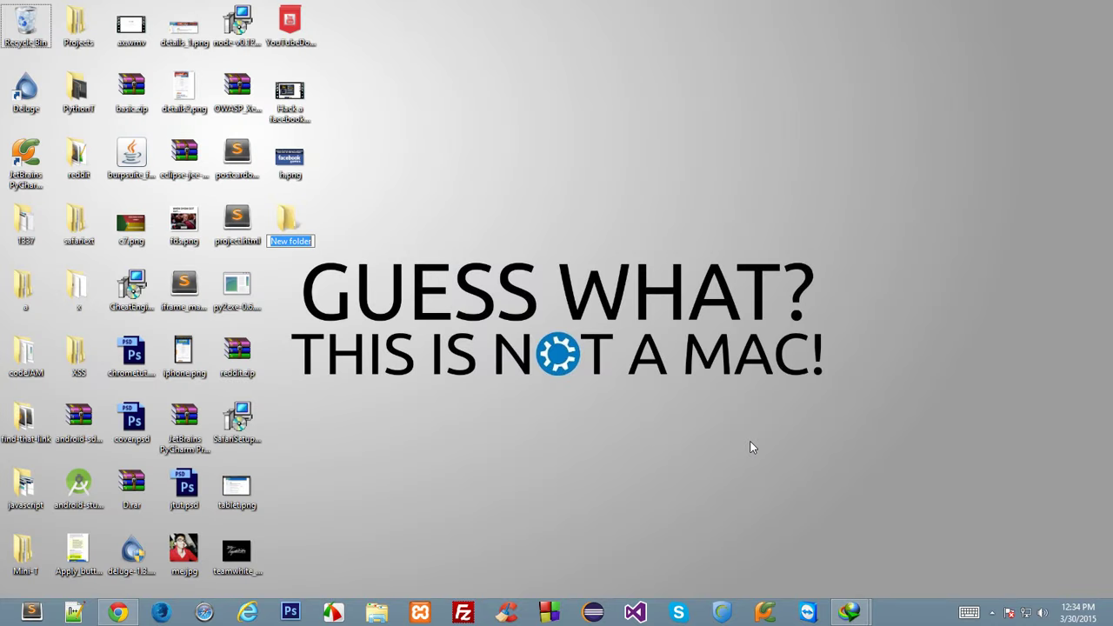
type("mypremiumtricks")
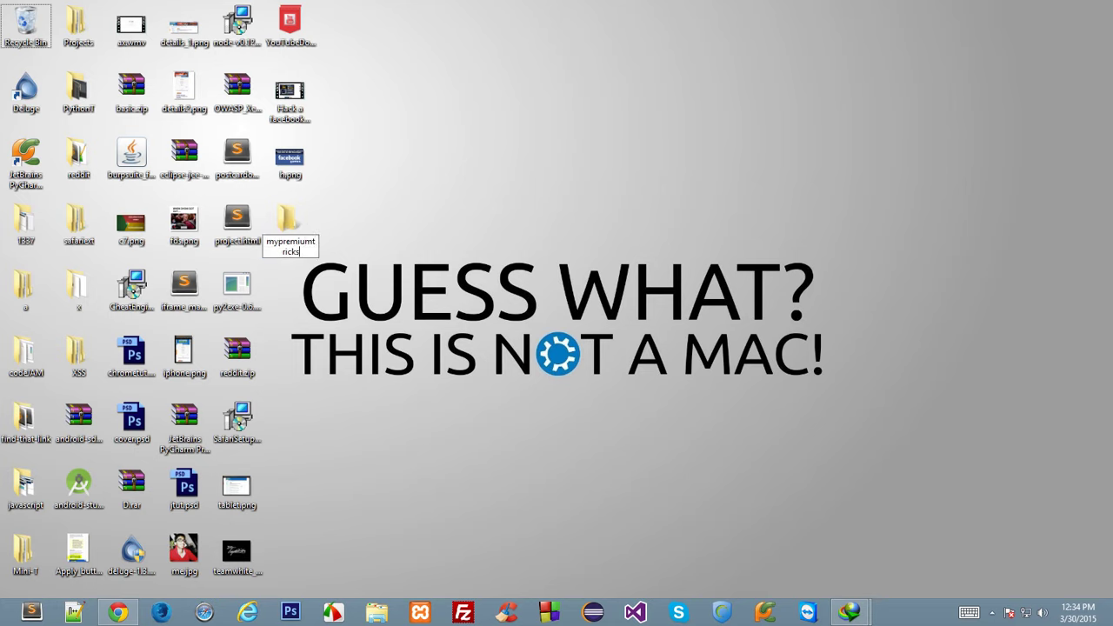
key("Return")
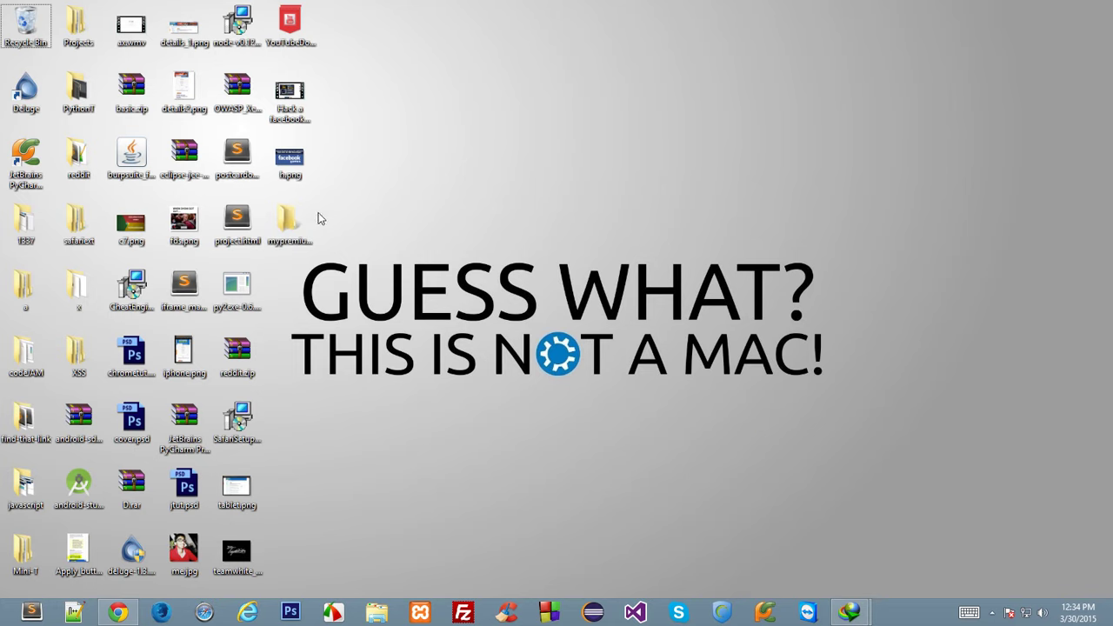
double_click(287, 231)
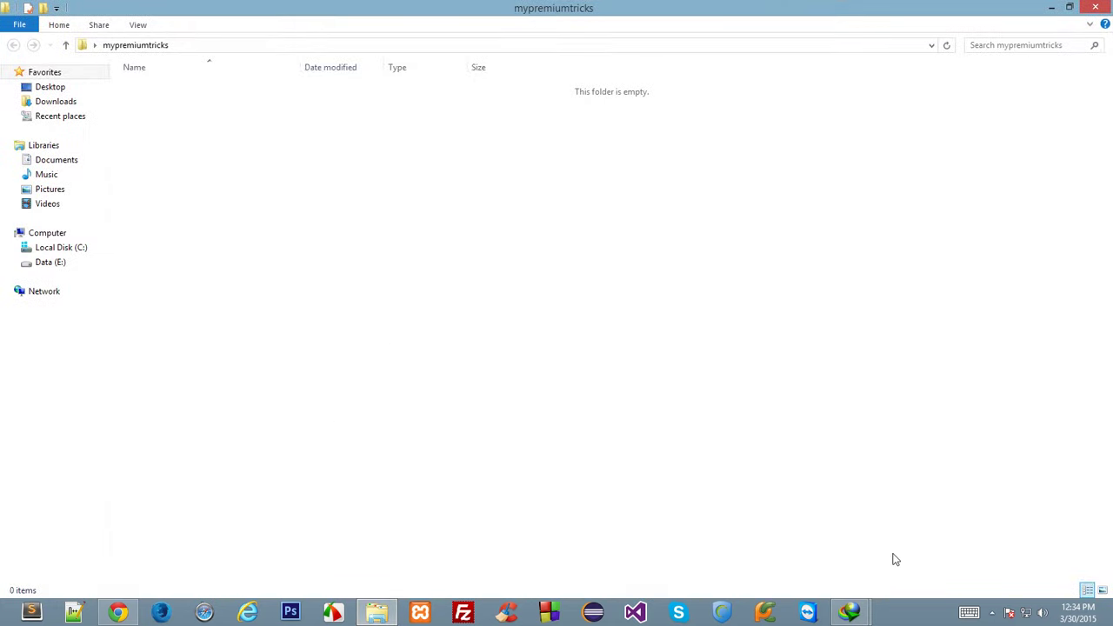
Set the Site Grabber save folder to Desktop\mypremiumtricks and advance to the explorer filters
left_click(849, 613)
left_click(949, 564)
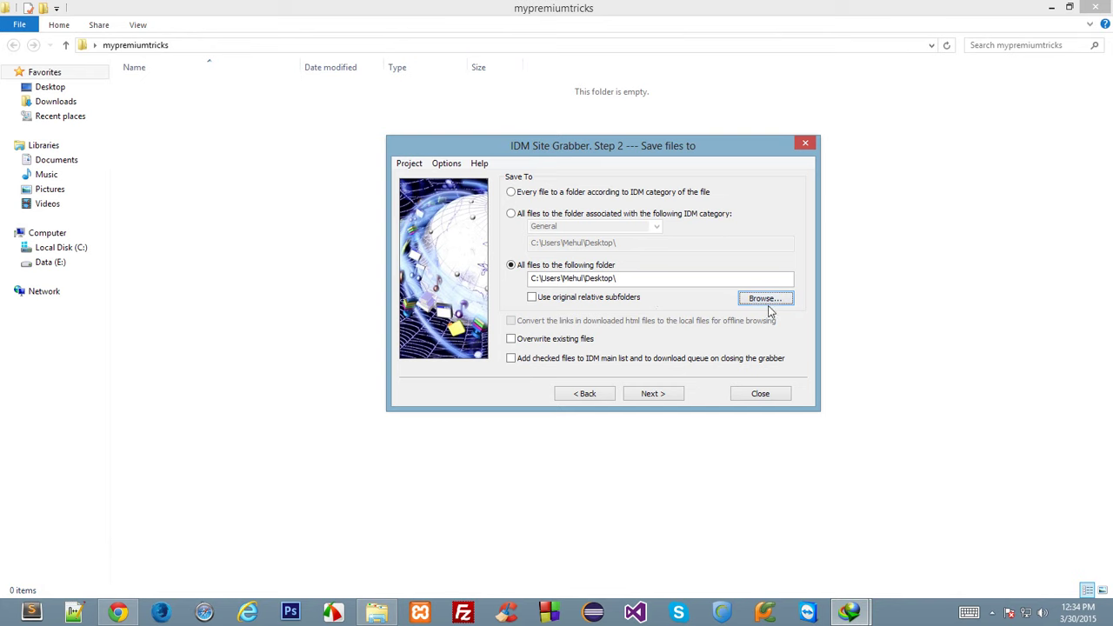
left_click(766, 299)
left_click(565, 214)
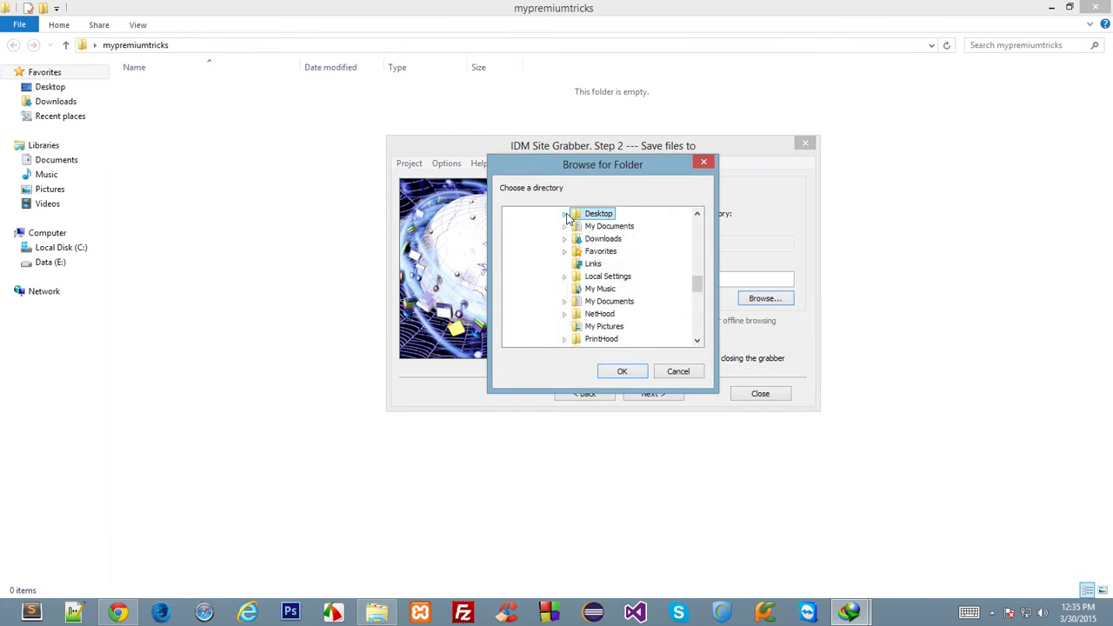
left_click(564, 214)
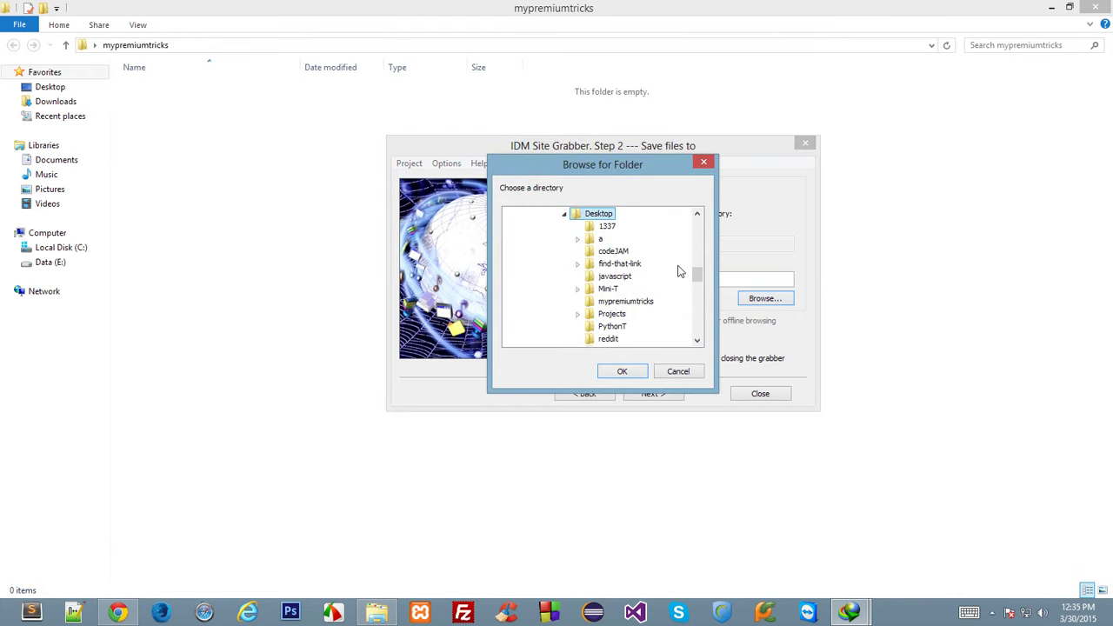
left_click(631, 302)
left_click(622, 371)
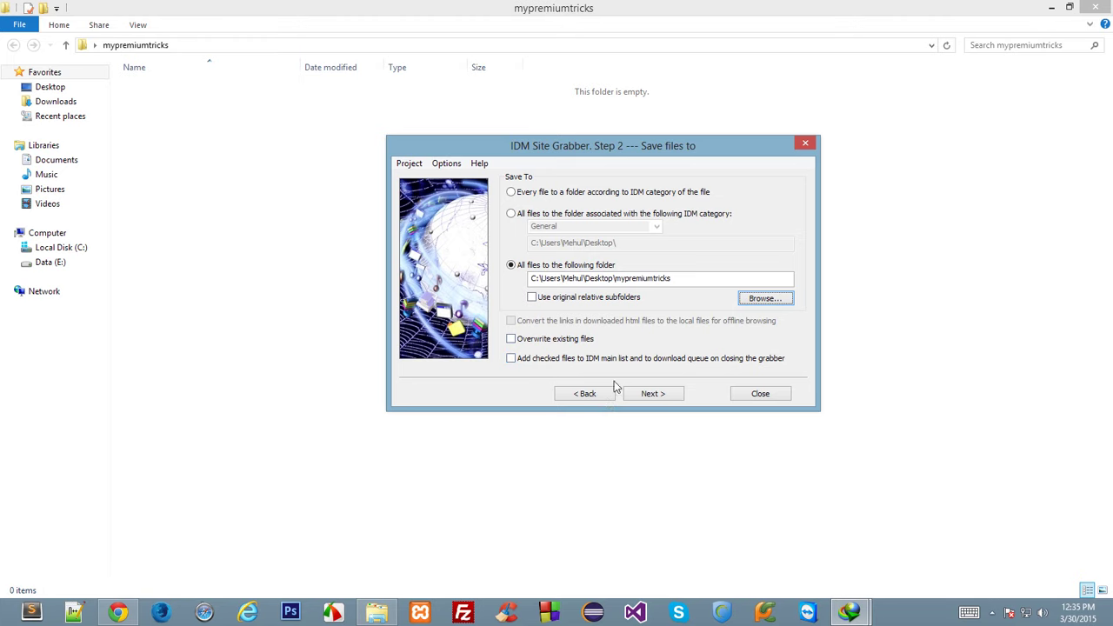
left_click(654, 394)
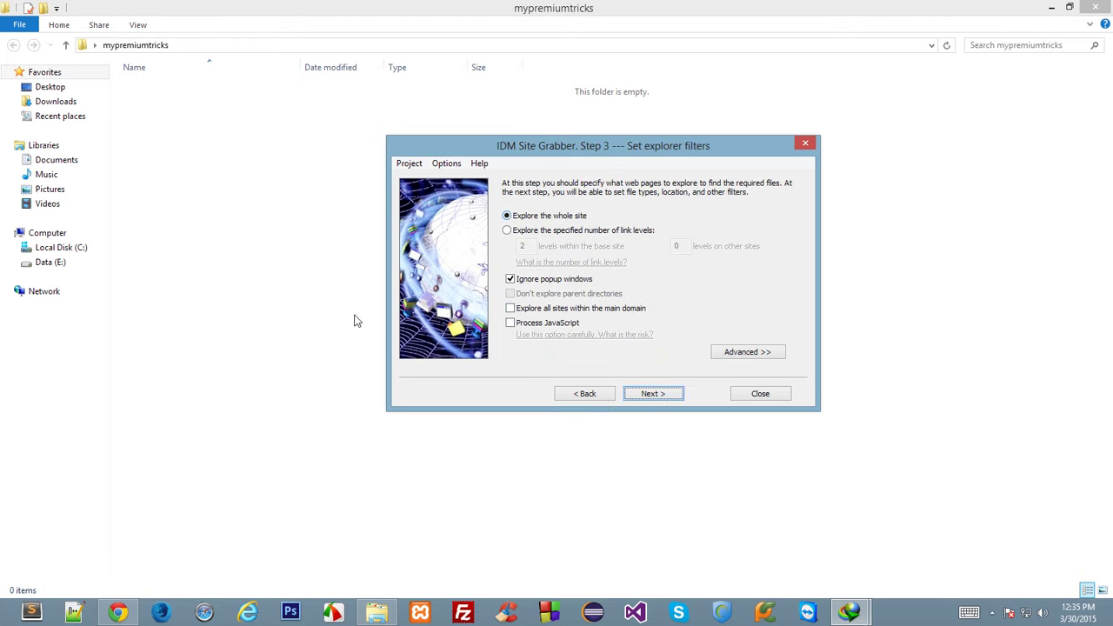
left_click(118, 613)
scroll(104, 400, "down", 3)
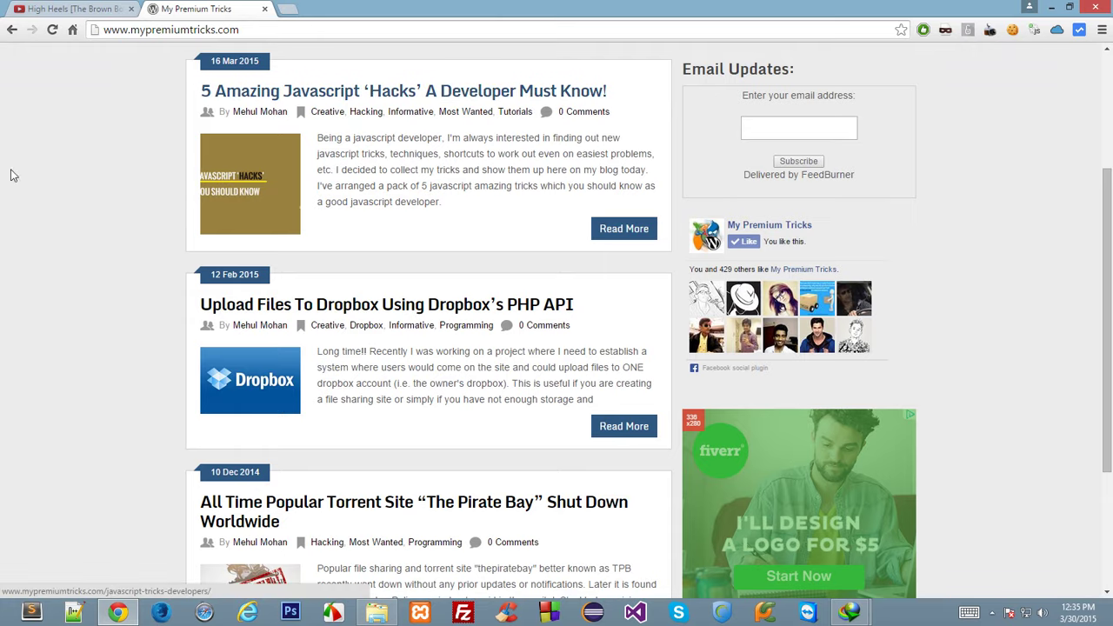
scroll(448, 169, "up", 1)
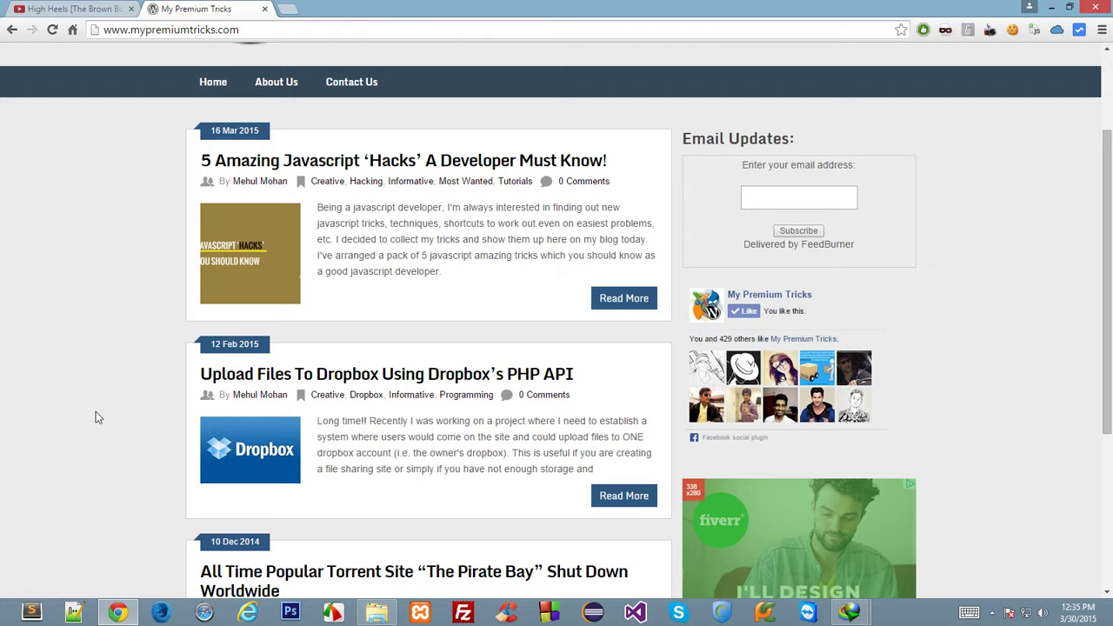
mouse_move(990, 613)
left_click(957, 556)
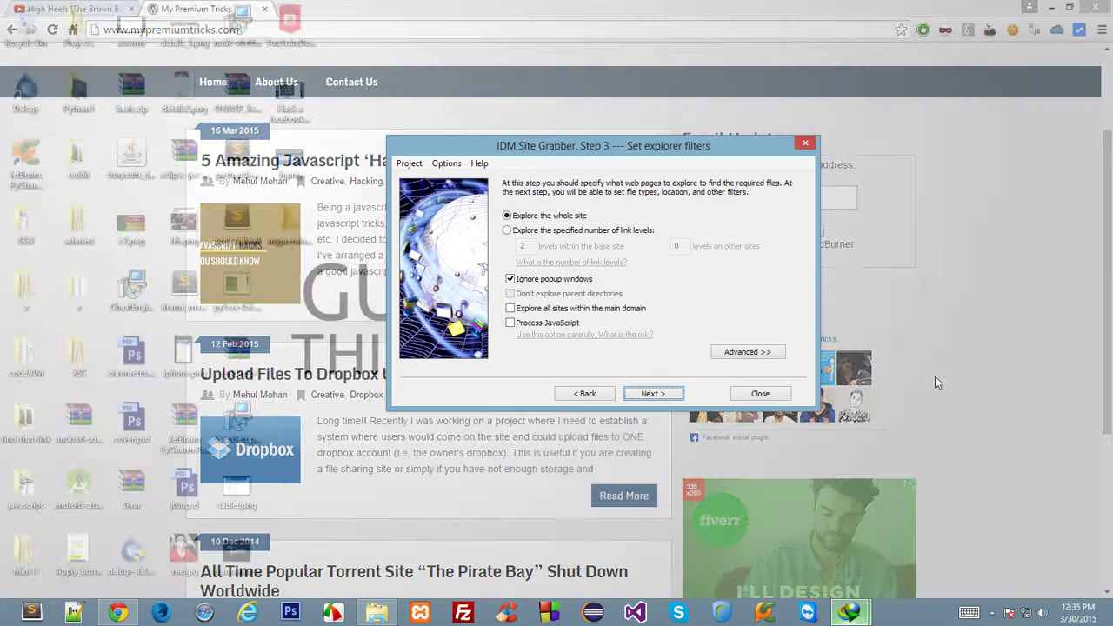
Explore 1 link level within the base site, leaving 'Explore all sites' unchecked
left_click(594, 231)
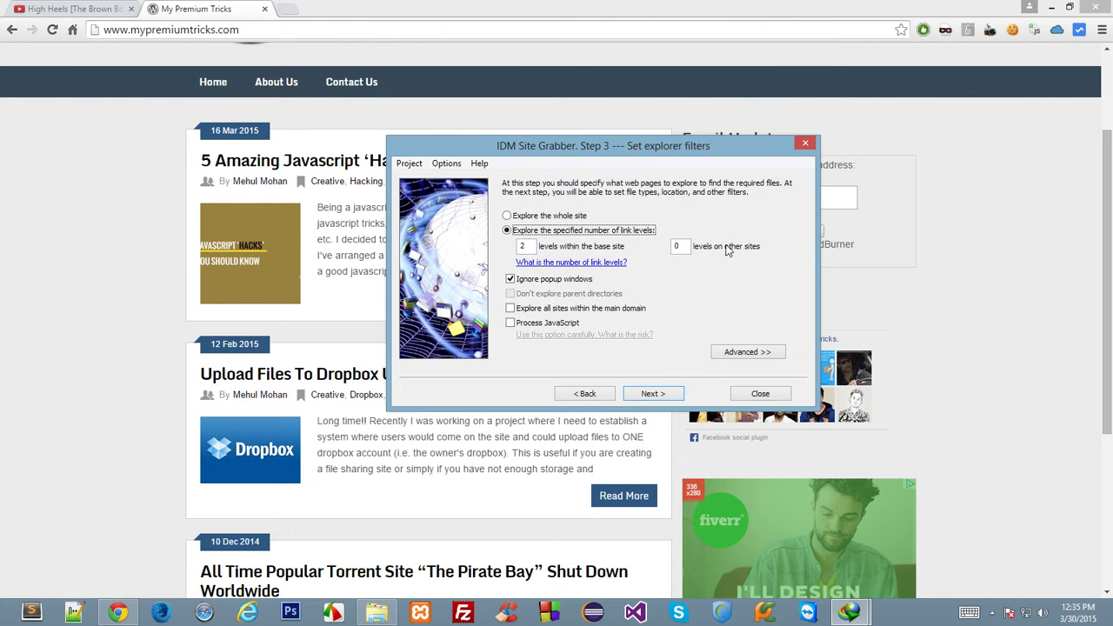
double_click(530, 246)
type("1")
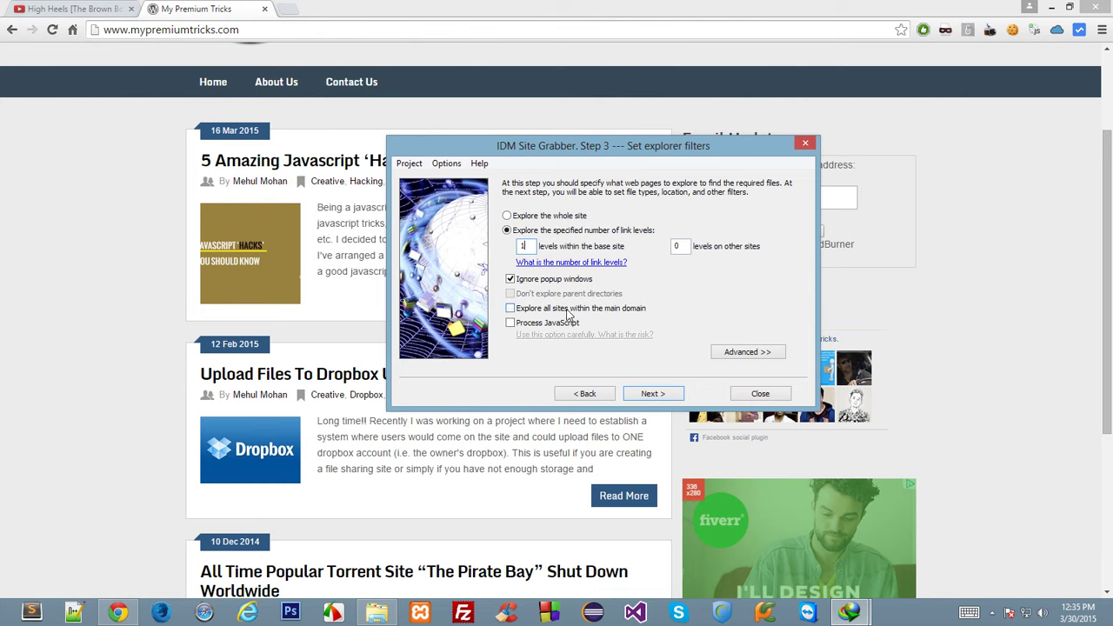
left_click(594, 311)
left_click(627, 310)
left_click(683, 299)
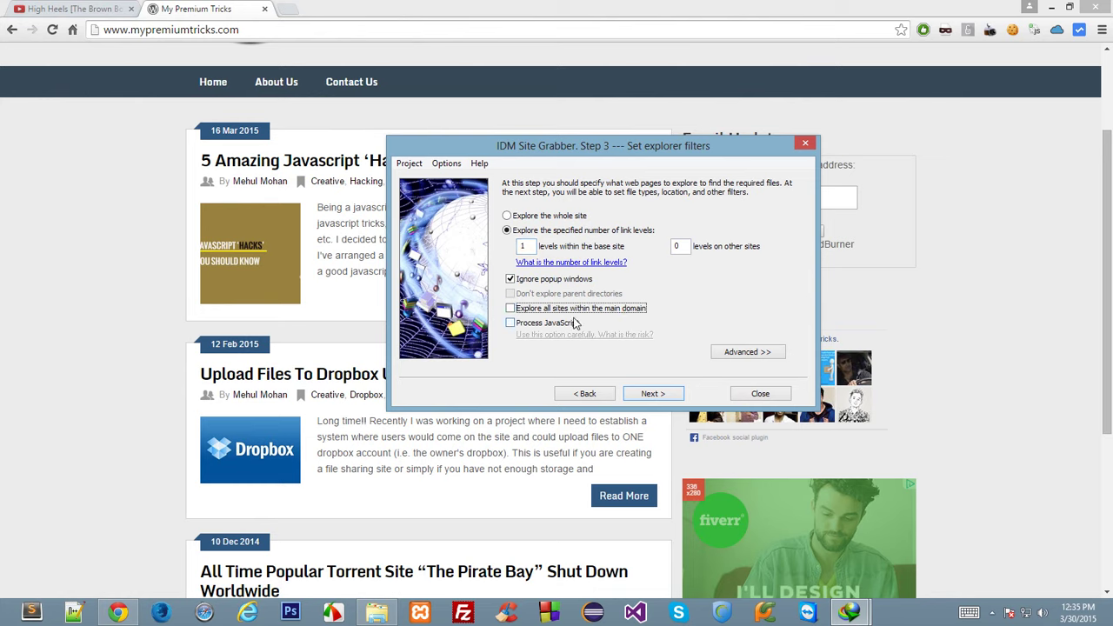
Keep the file filter on Images Files and start exploring mypremiumtricks.com
left_click(659, 395)
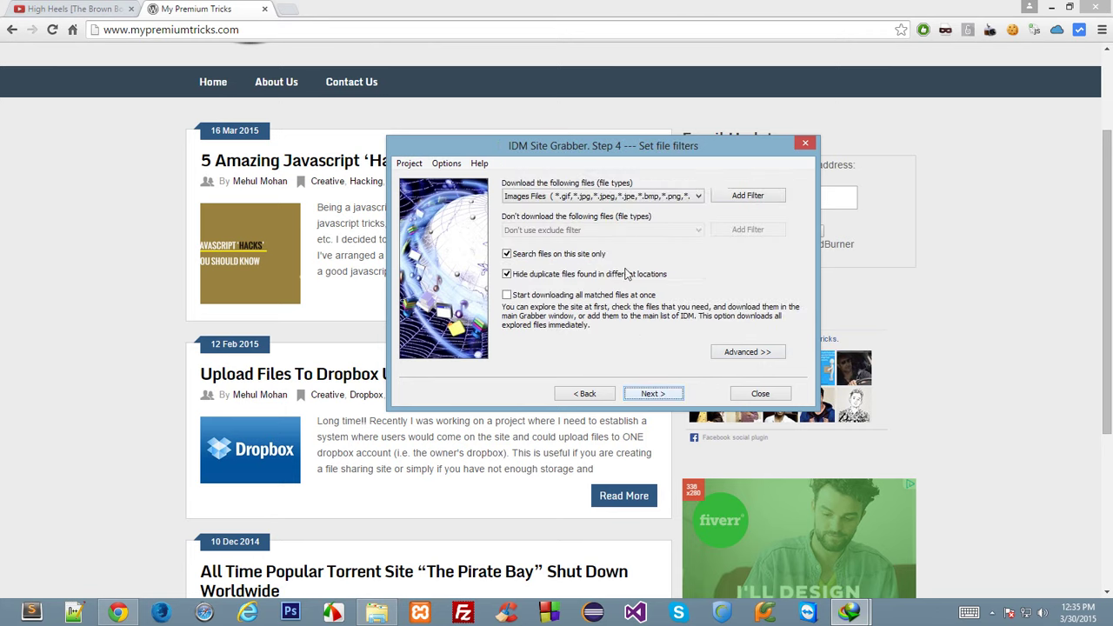
left_click(581, 193)
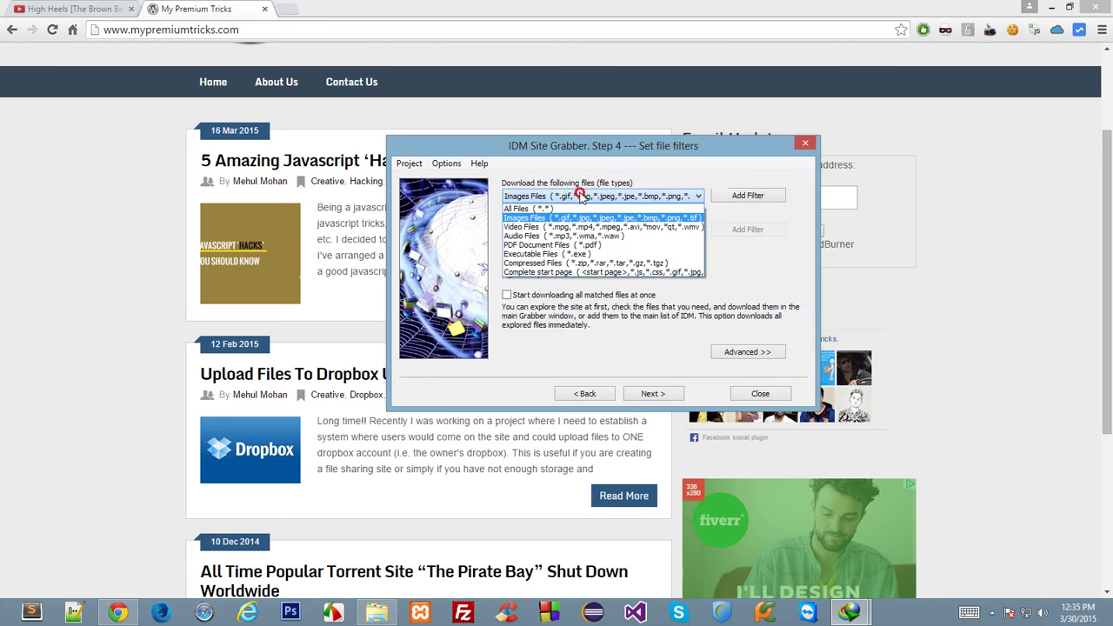
left_click(569, 219)
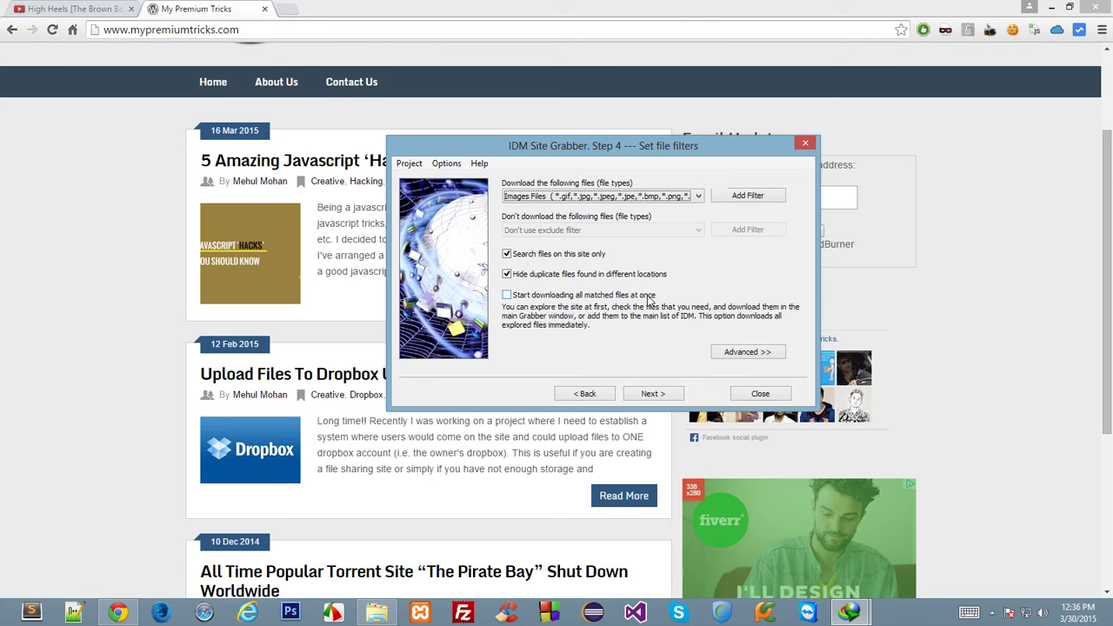
left_click(658, 393)
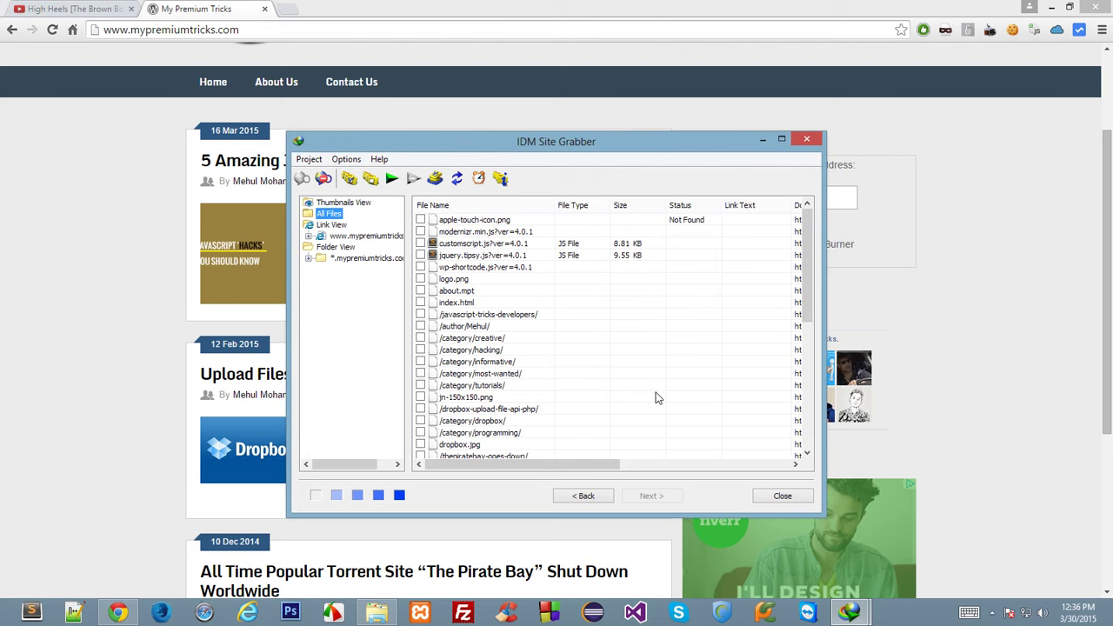
Maximize the Site Grabber and refresh the still-empty mypremiumtricks folder in Explorer
mouse_move(808, 271)
left_mouse_down()
mouse_move(818, 318)
mouse_move(807, 398)
mouse_move(807, 252)
left_mouse_up()
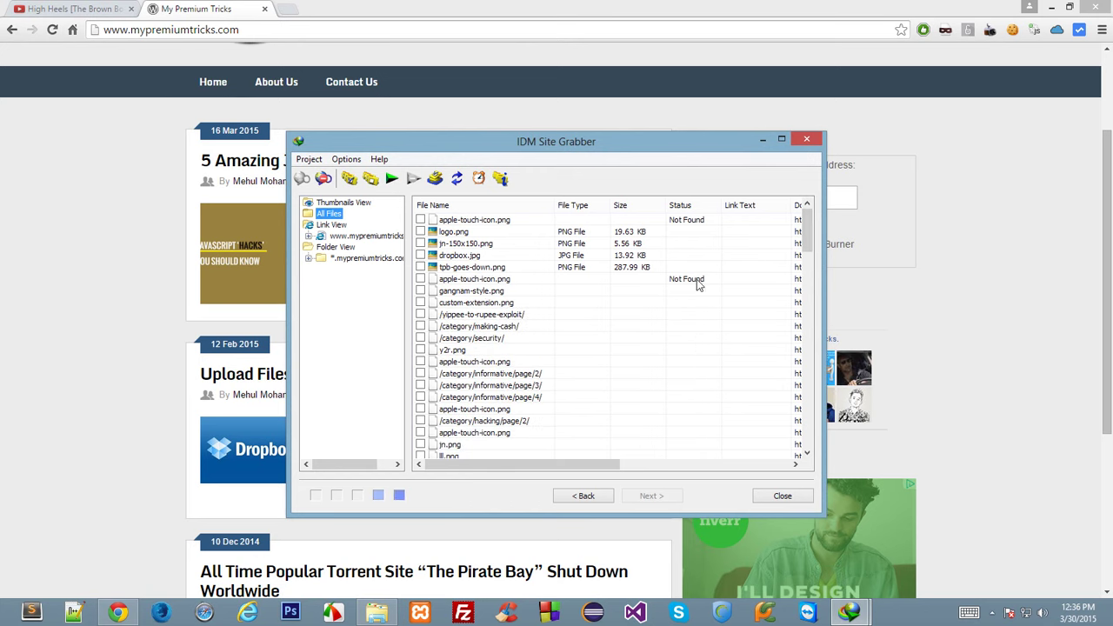
double_click(597, 148)
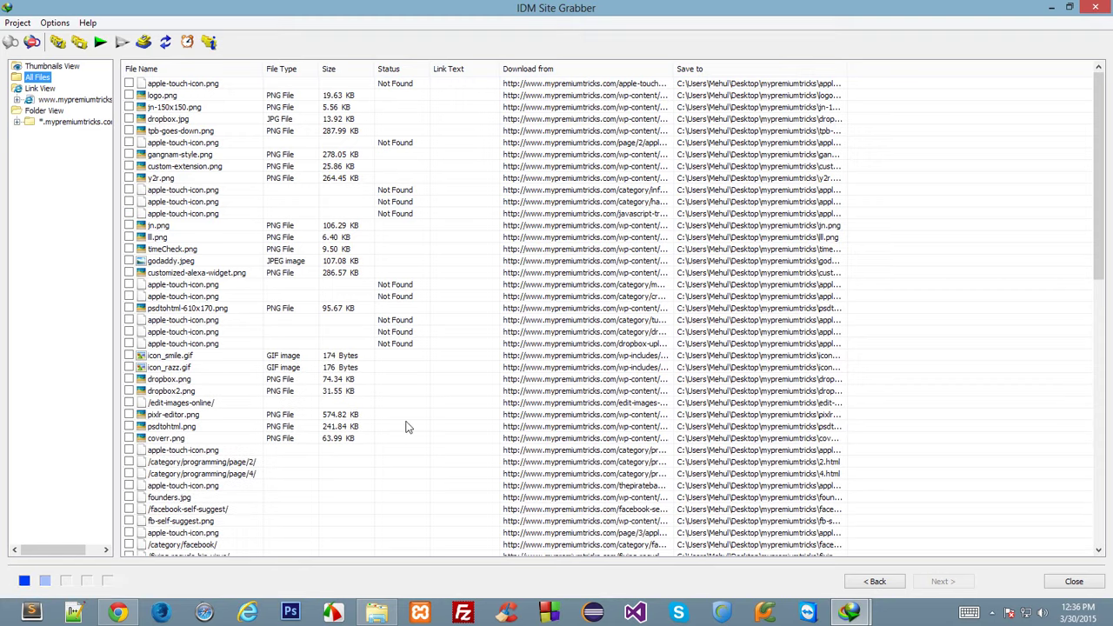
left_click(377, 612)
right_click(380, 300)
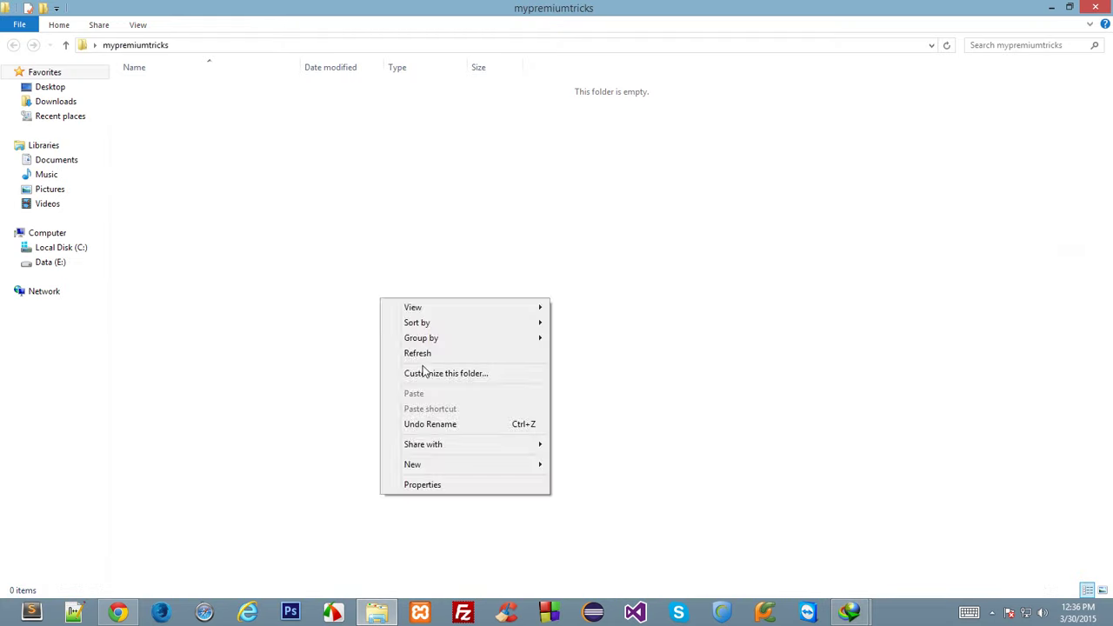
left_click(419, 355)
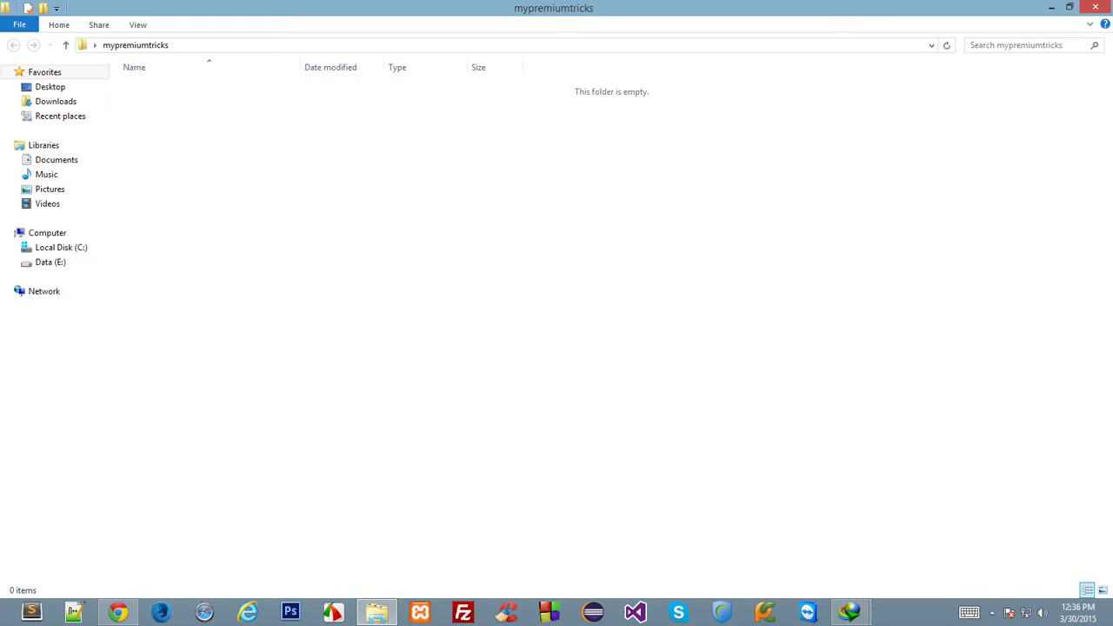
mouse_move(850, 612)
left_click(922, 549)
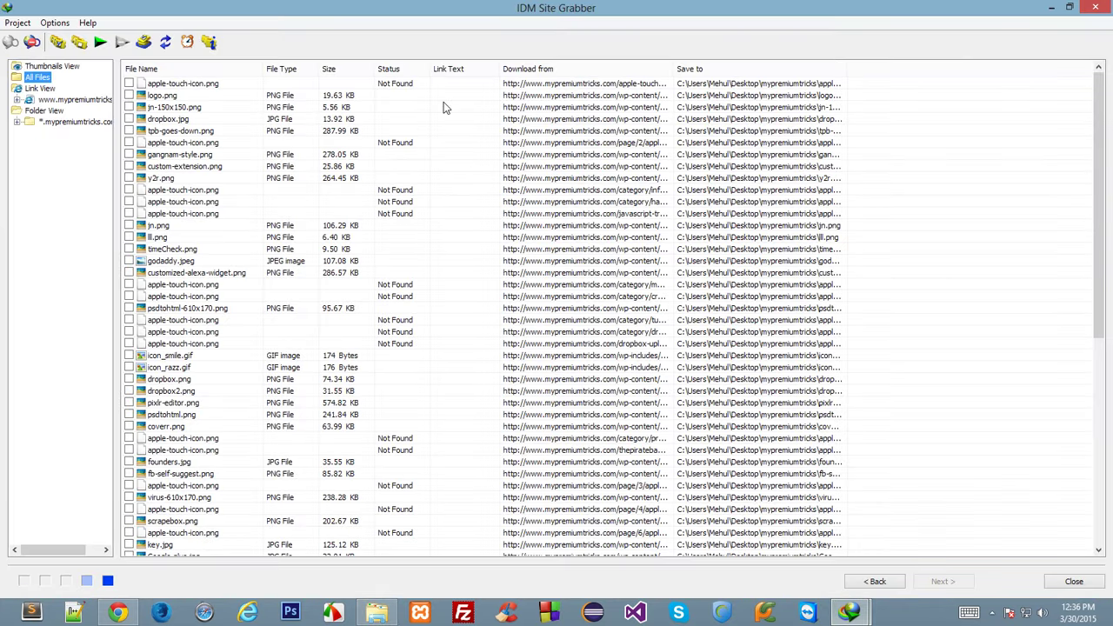
Scroll the found-file list and toggle the apple-touch-icon.png checkbox on and off
scroll(1107, 200, "down", 3)
scroll(1107, 200, "down", 4)
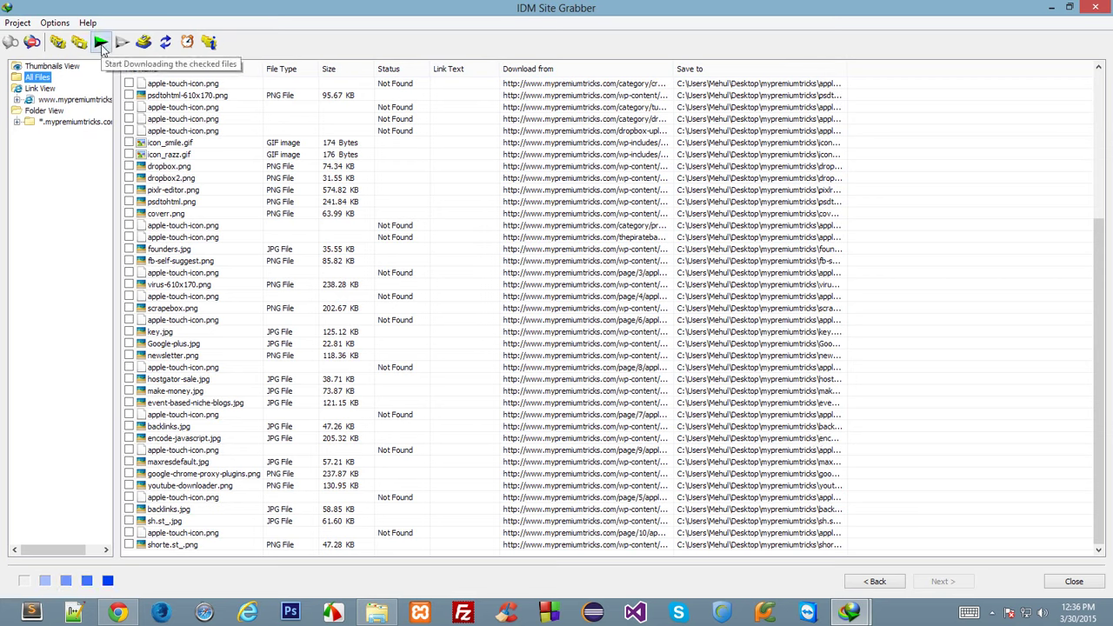
left_click(129, 83)
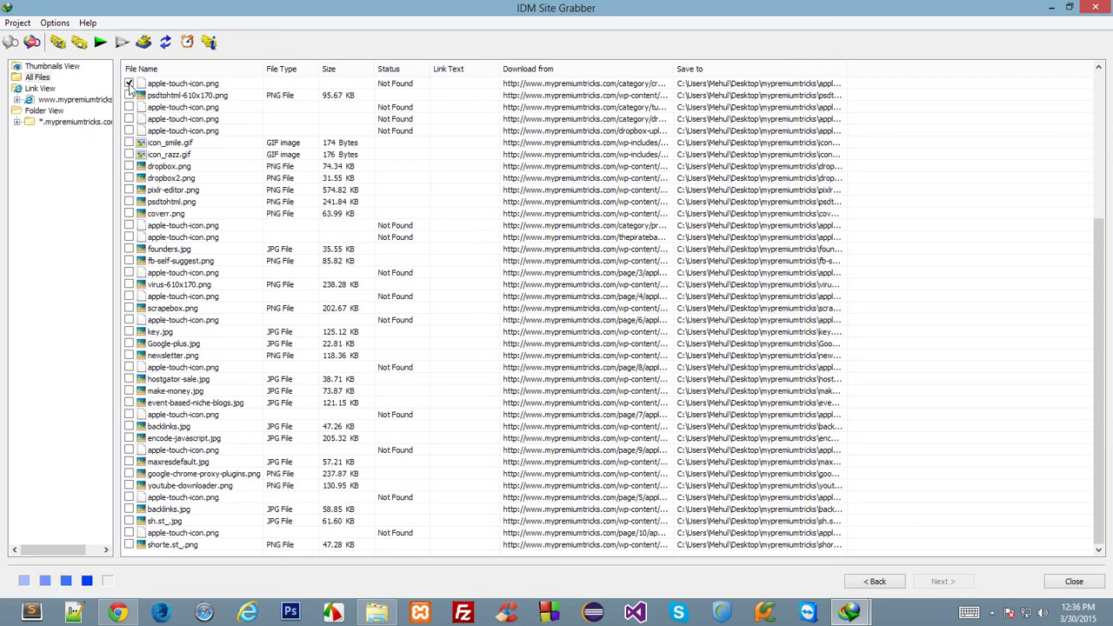
left_click(129, 83)
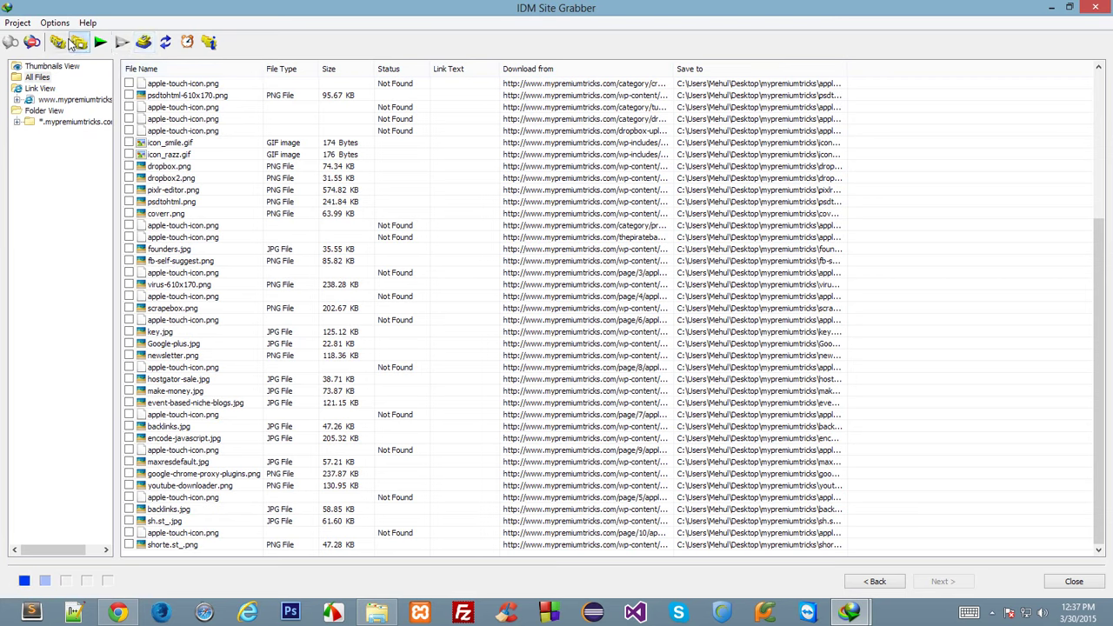
Check all found files, start downloading them, and scroll back to the list top
left_click(68, 43)
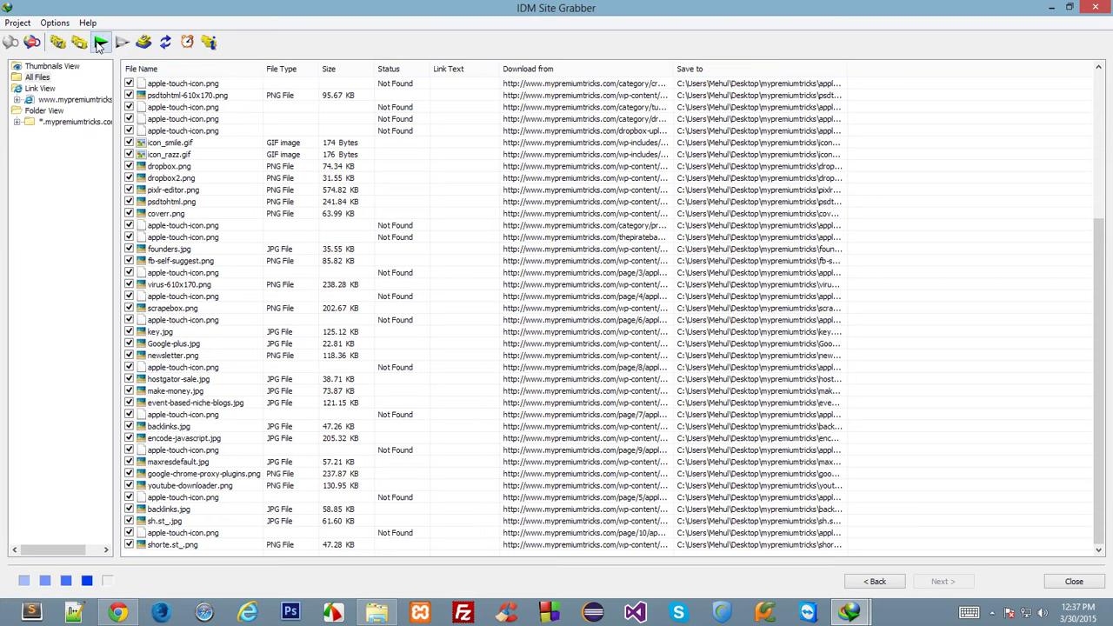
left_click(100, 43)
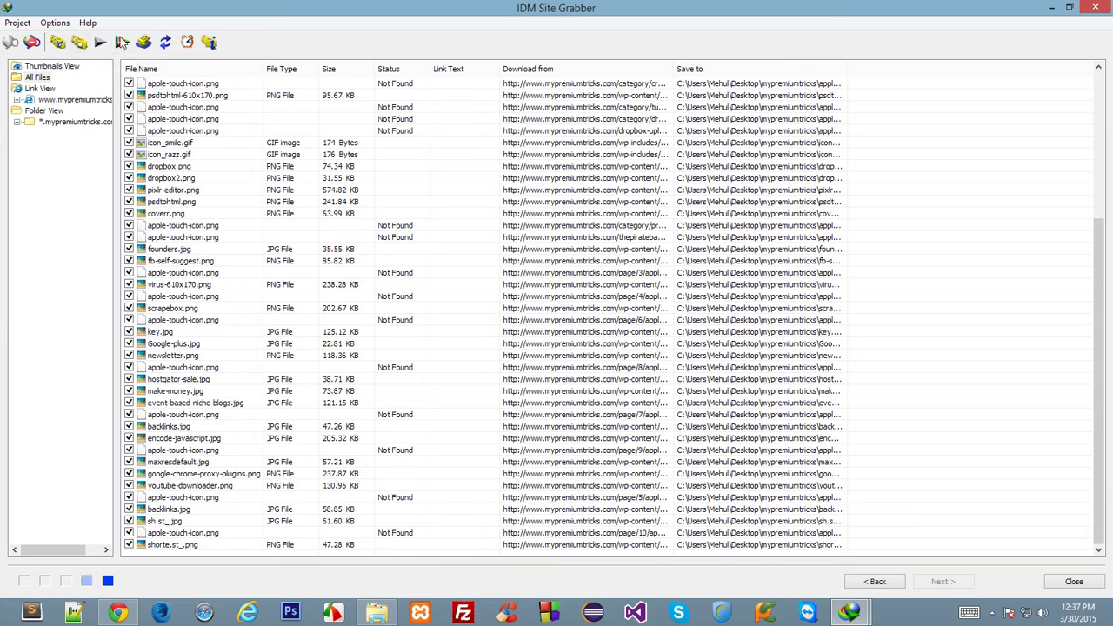
left_click(121, 43)
scroll(472, 139, "up", 6)
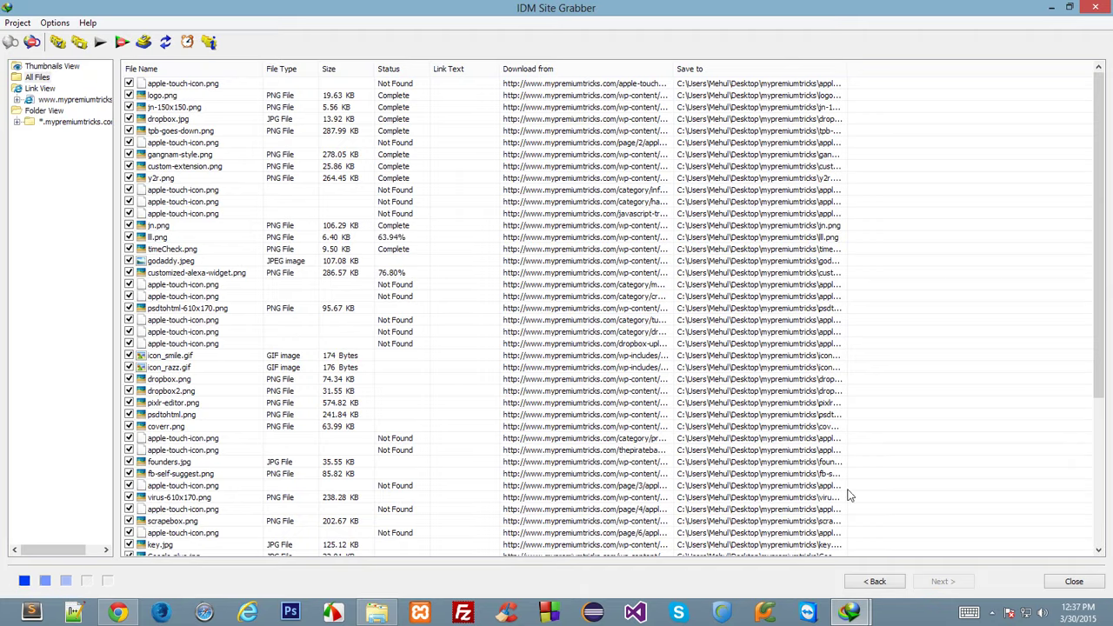
Refresh the mypremiumtricks folder to show 17 downloaded images, then return to the website
left_click(388, 607)
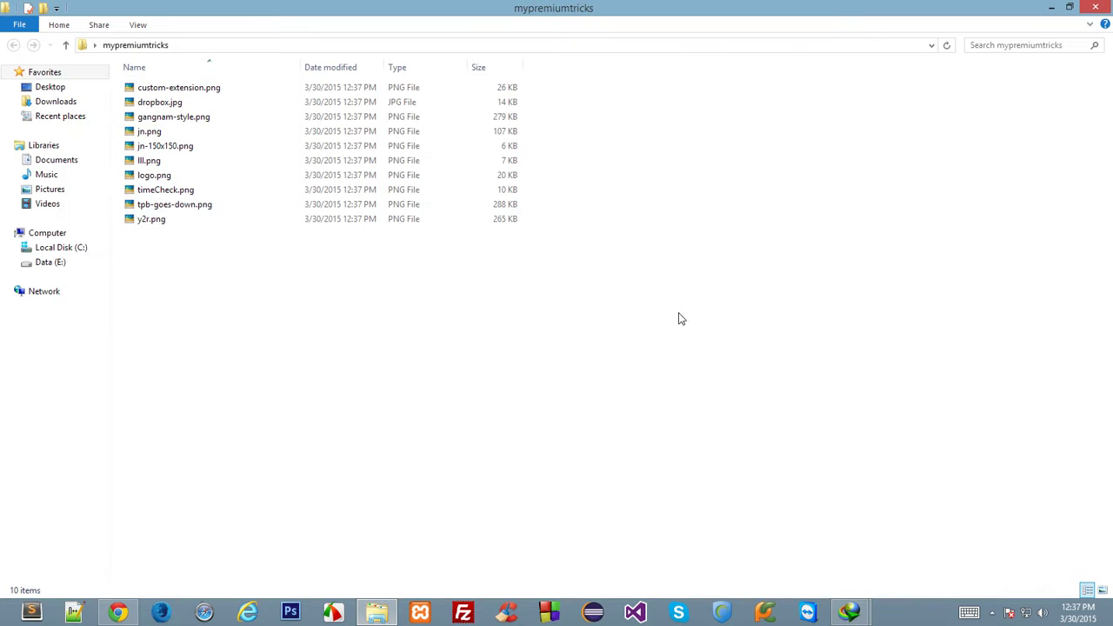
right_click(764, 287)
left_click(814, 344)
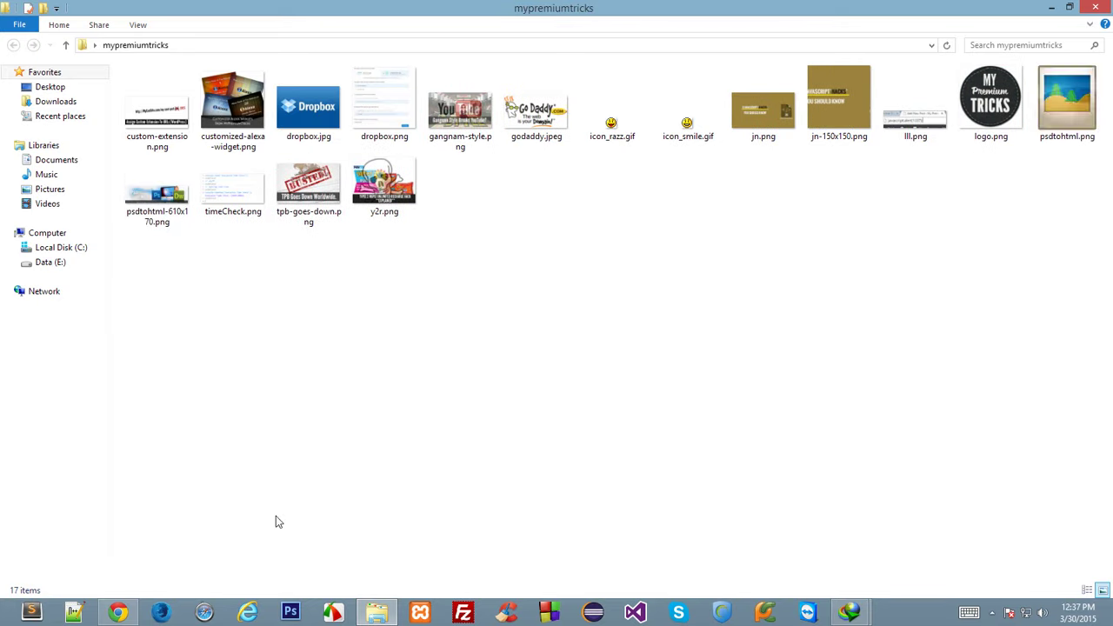
left_click(118, 613)
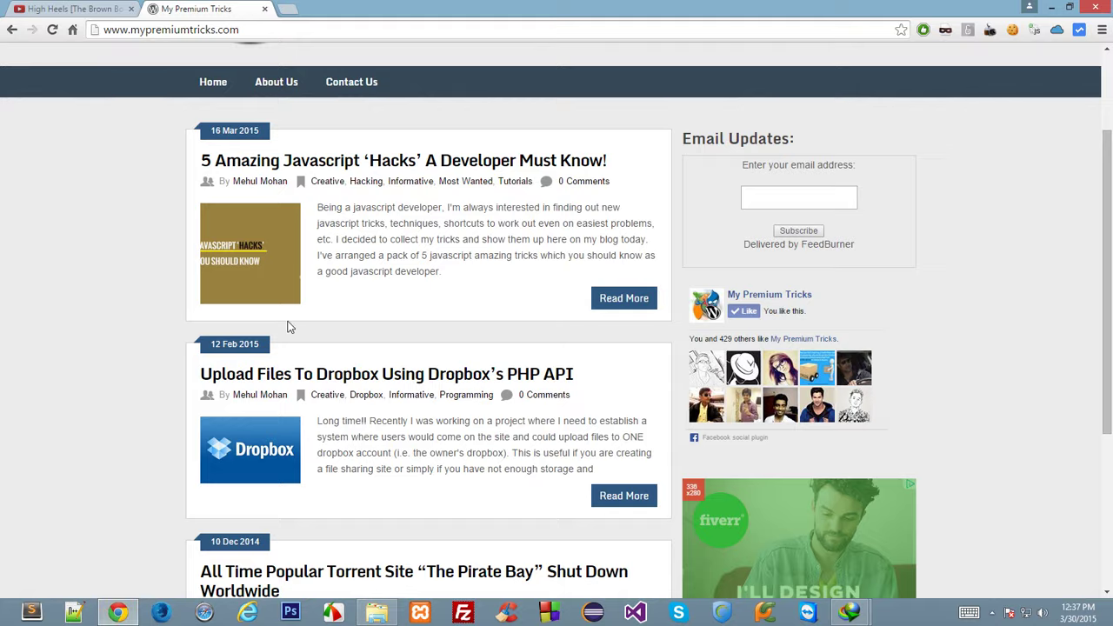
Browse the mypremiumtricks.com posts down to the ten-page pagination, then check Site Grabber progress
scroll(290, 326, "down", 3)
scroll(622, 235, "up", 4)
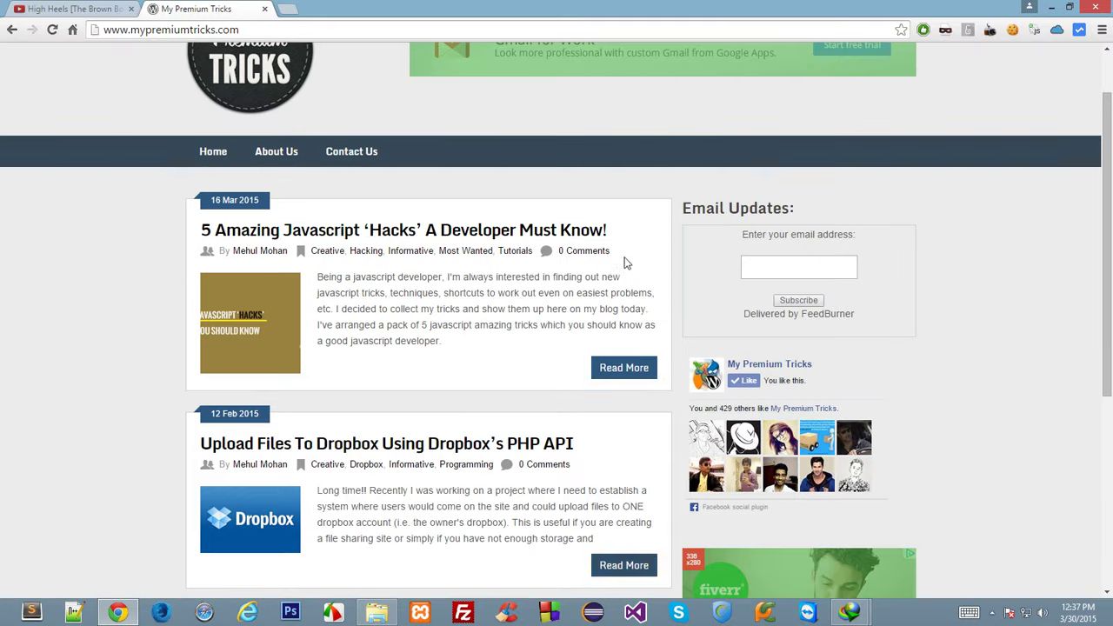
scroll(594, 397, "down", 4)
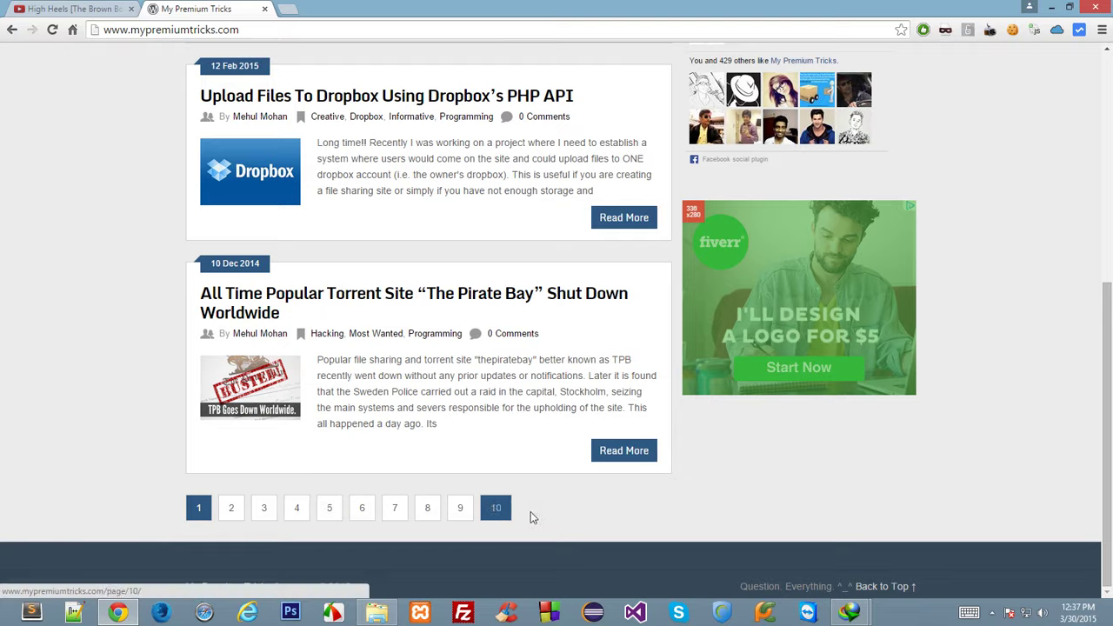
scroll(622, 448, "up", 4)
scroll(622, 429, "down", 5)
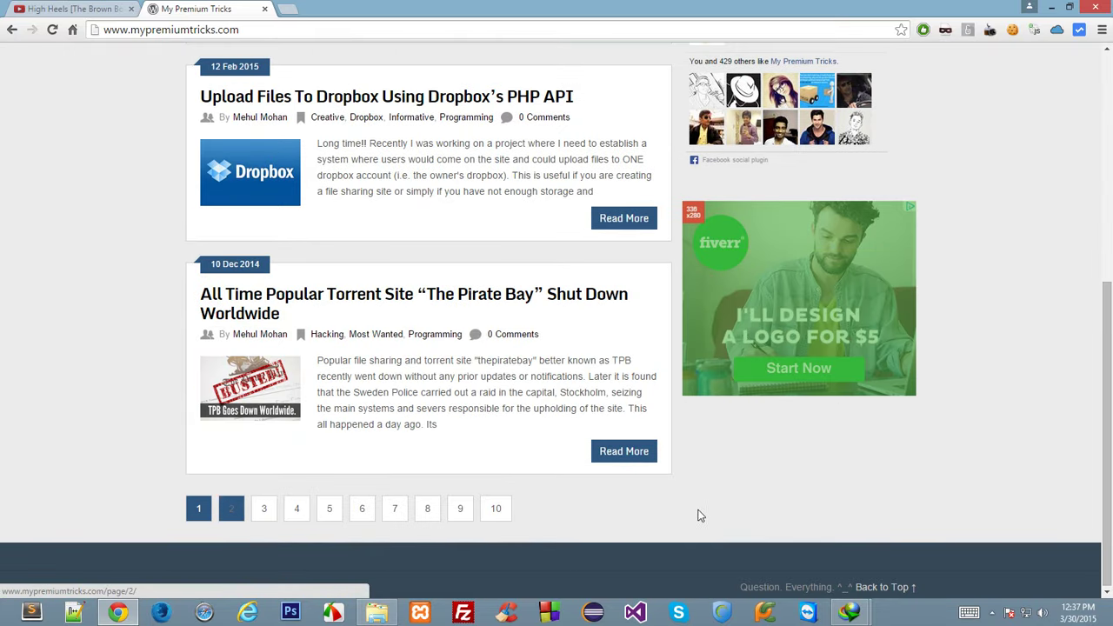
scroll(699, 514, "up", 5)
mouse_move(376, 613)
left_click(921, 535)
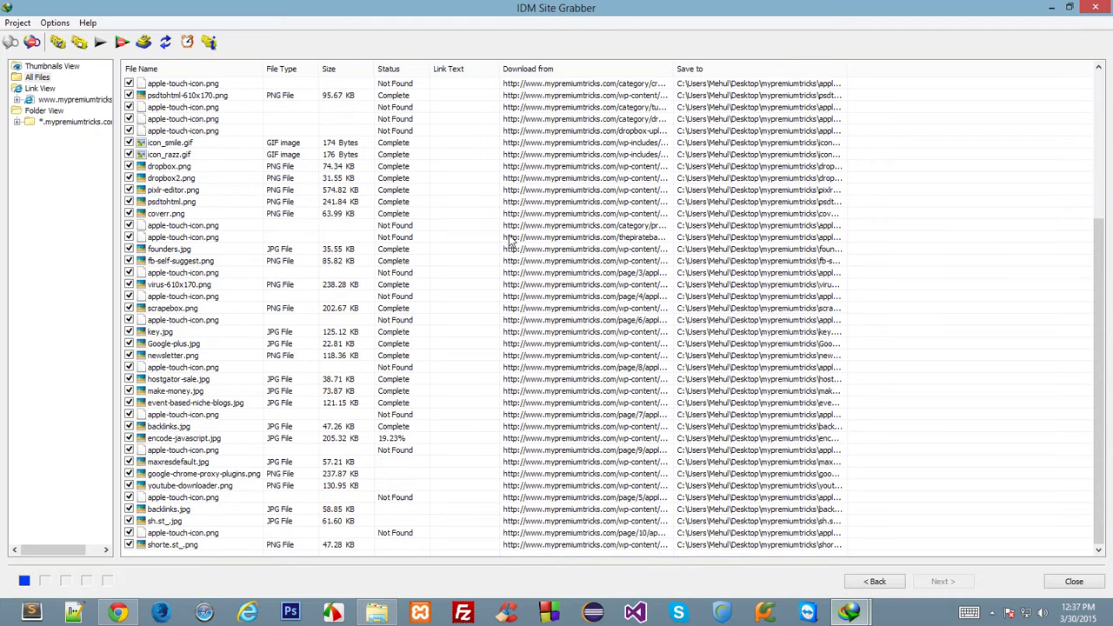
Bring up the mypremiumtricks folder showing 32 grabbed images, including key.jpg and hostgator-sale.jpg
left_click(379, 610)
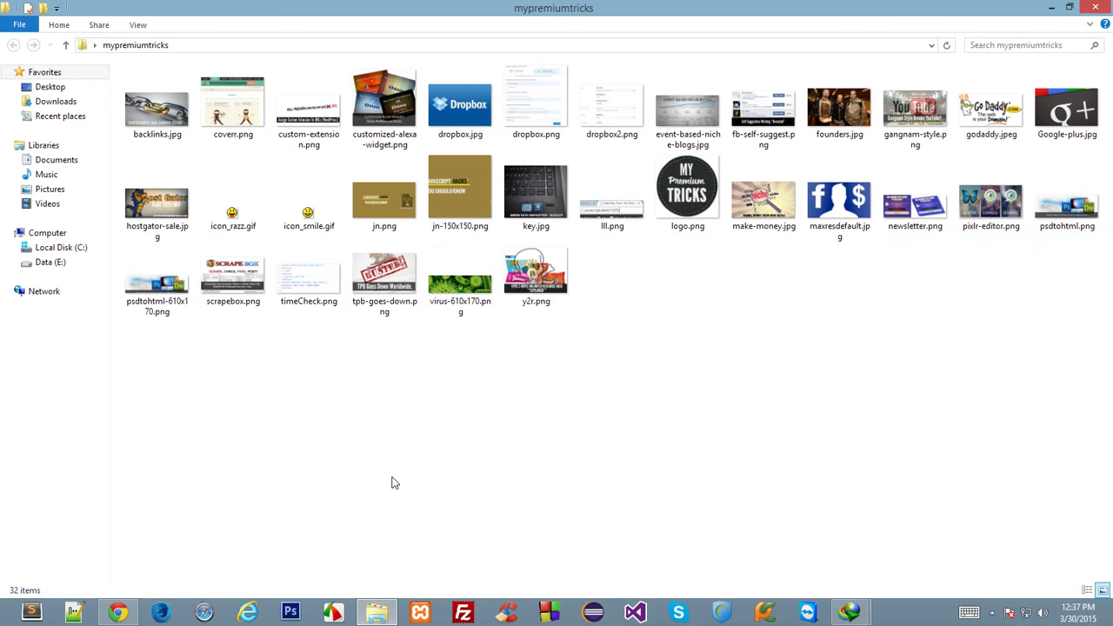